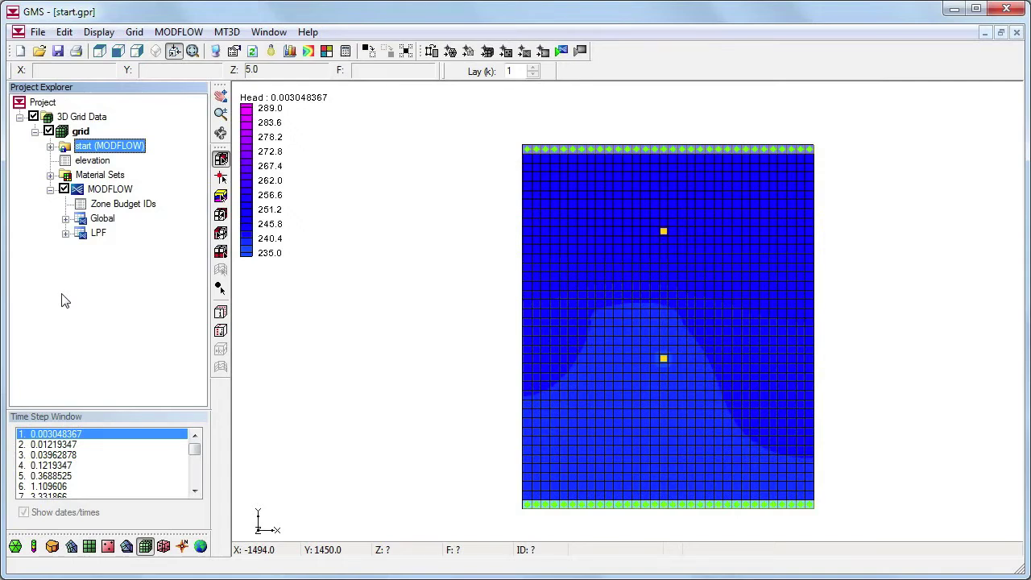
- Create a new MT3D simulation on the grid and define a mobile species named WarmWater
right_click(83, 132)
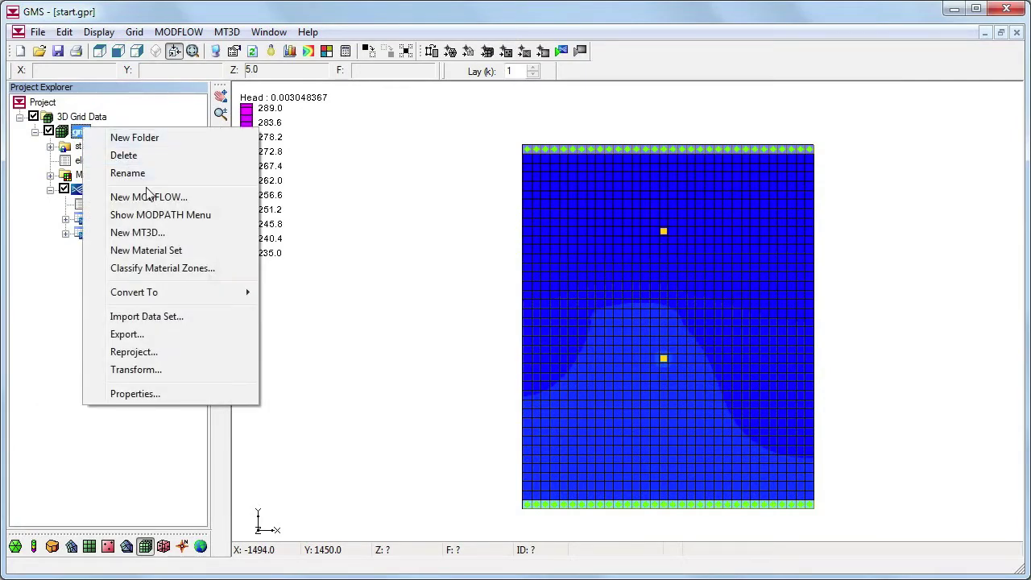
left_click(155, 232)
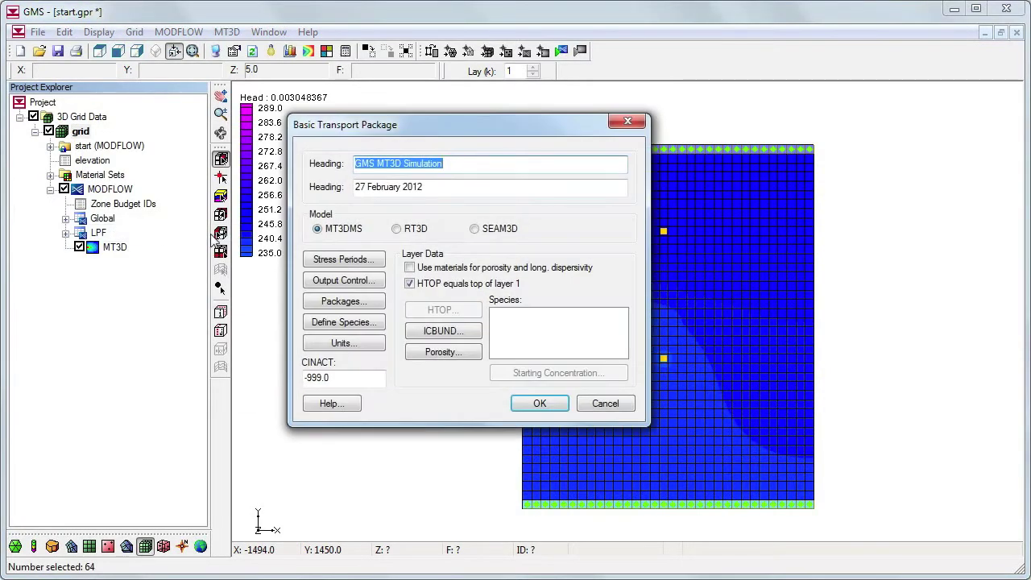
left_click(382, 326)
left_click(547, 231)
left_click(490, 249)
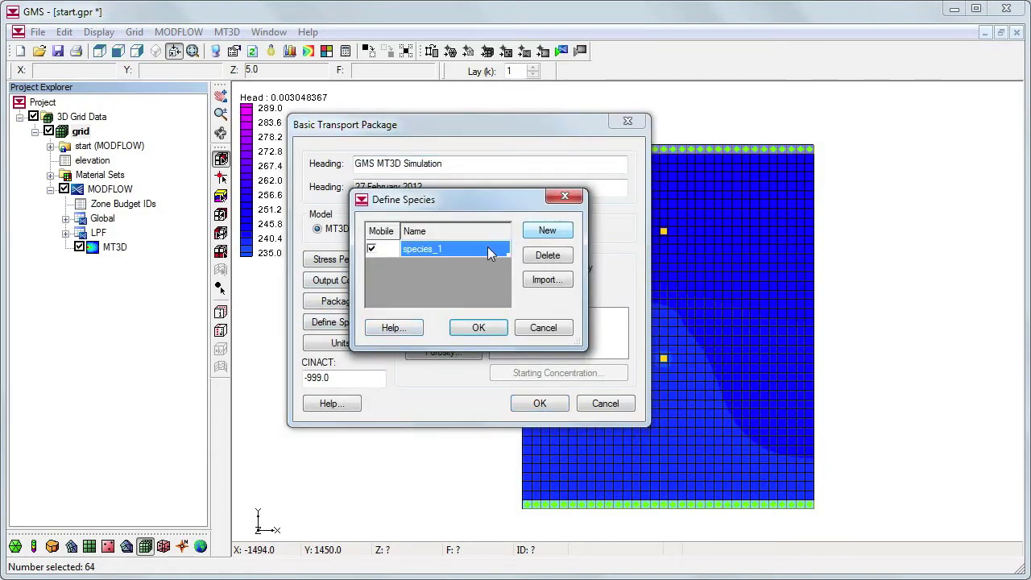
type("Warm")
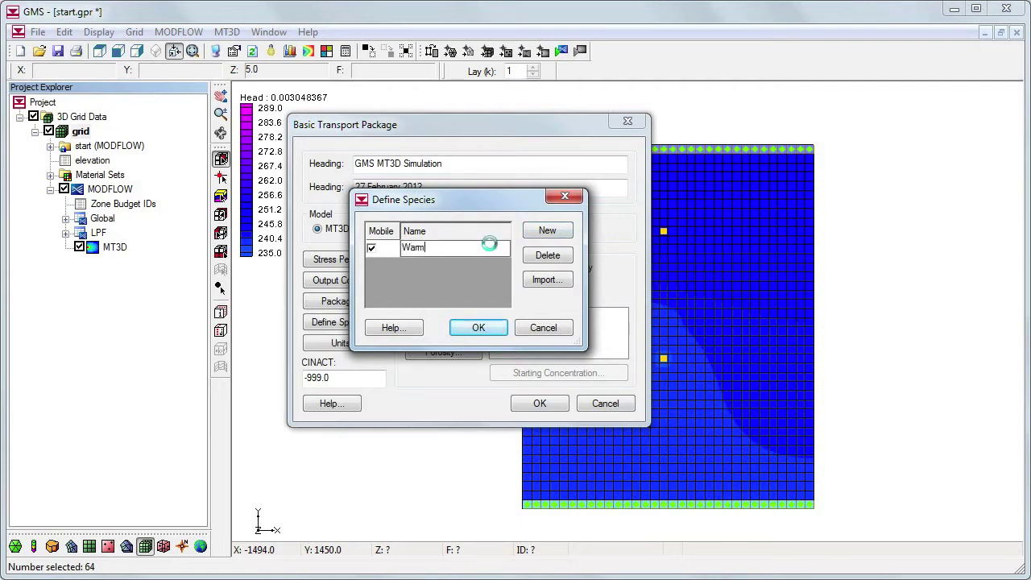
type("Water")
left_click(478, 328)
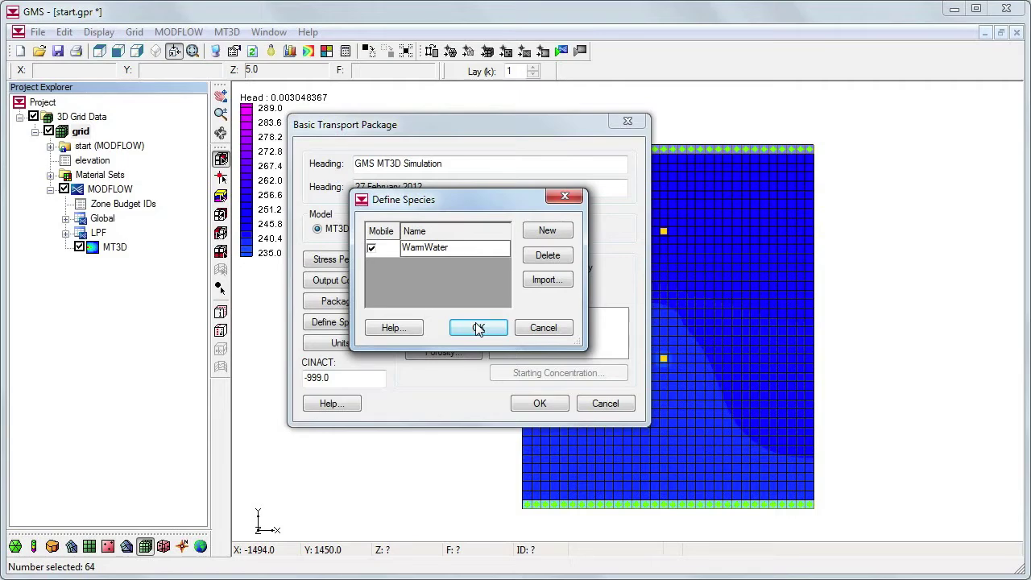
left_click(479, 328)
- Set the WarmWater starting concentration to a constant 278 across the entire grid
left_click(503, 317)
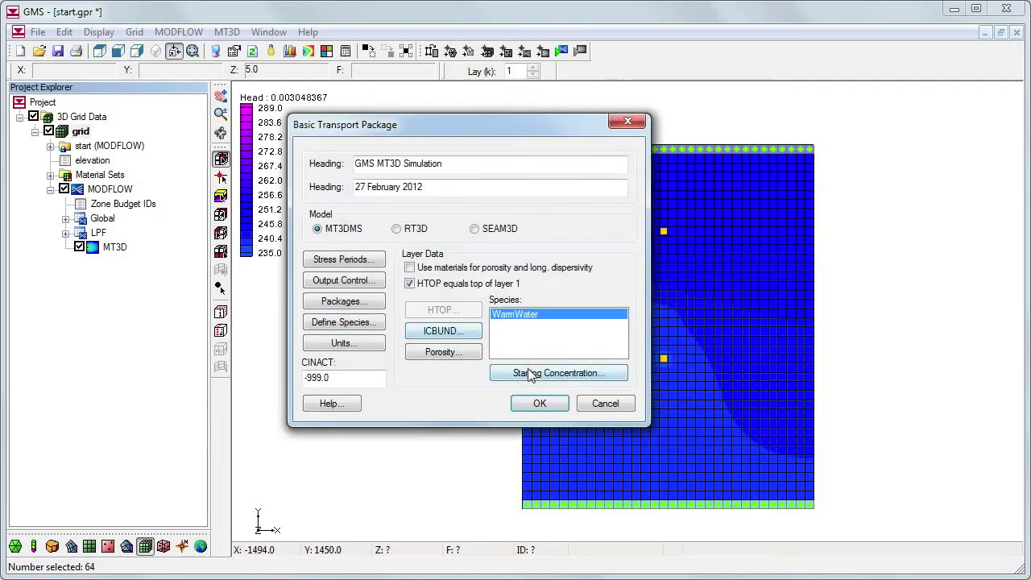
left_click(527, 372)
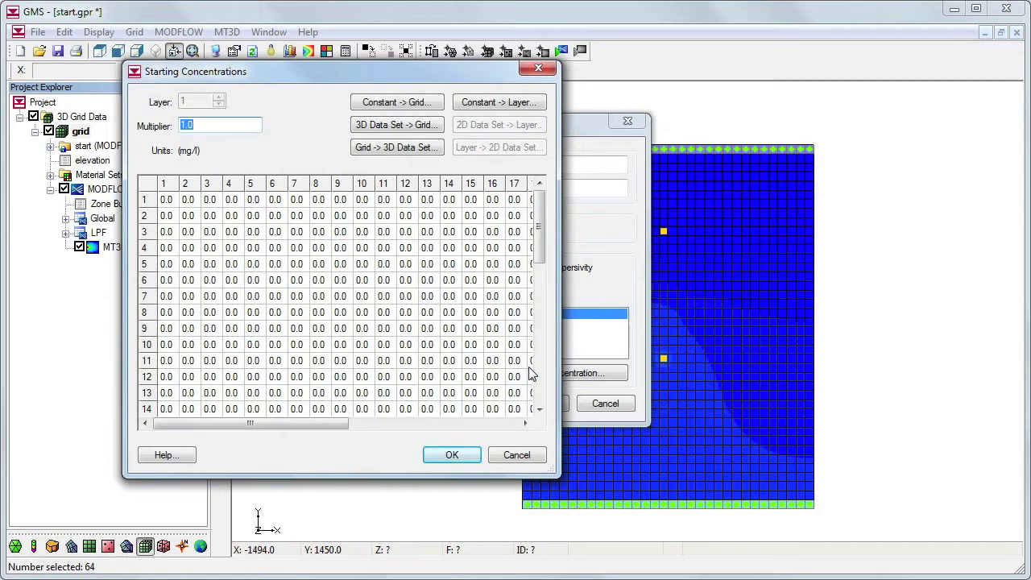
left_click(426, 104)
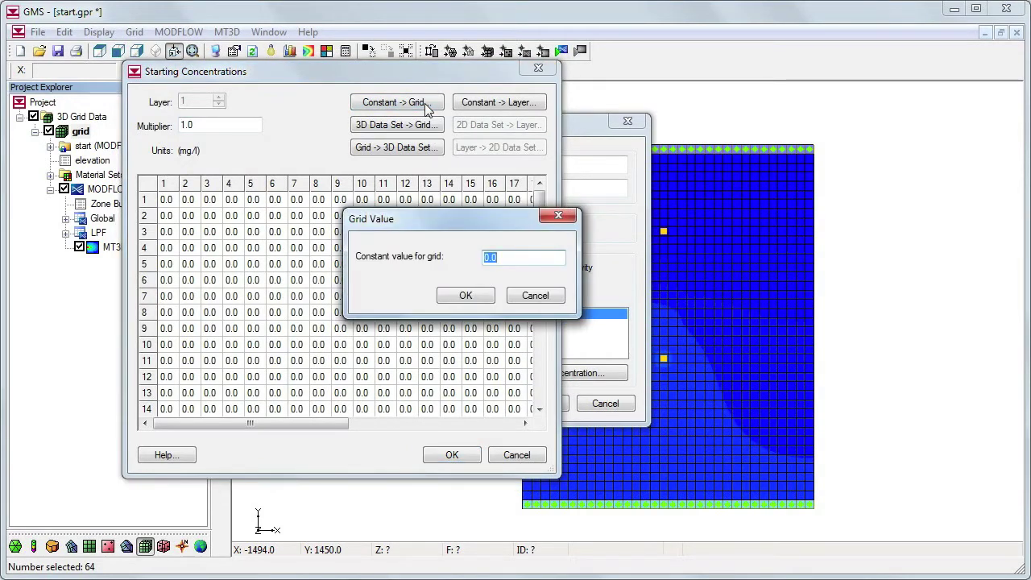
type("278")
key("Return")
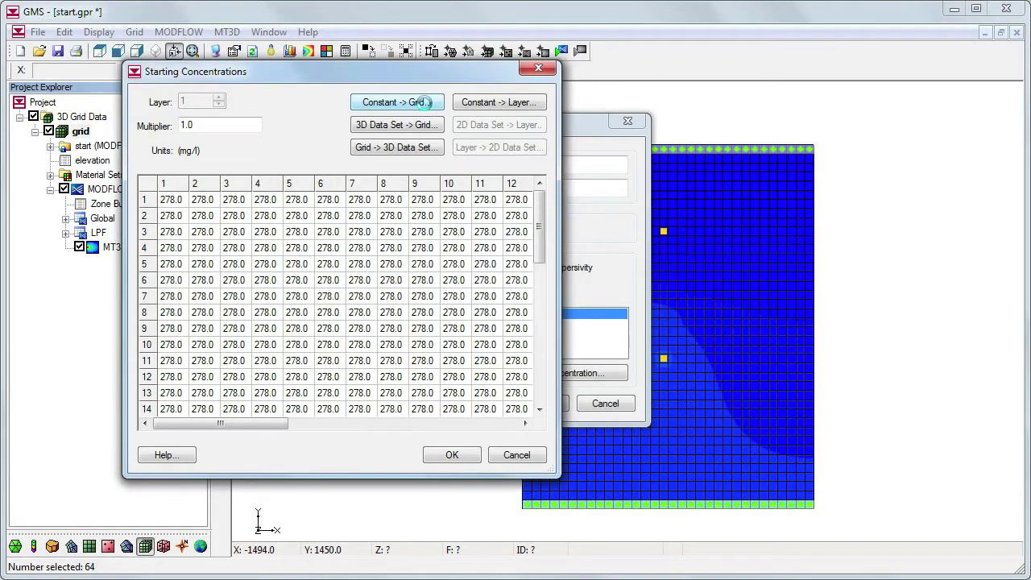
left_click(453, 455)
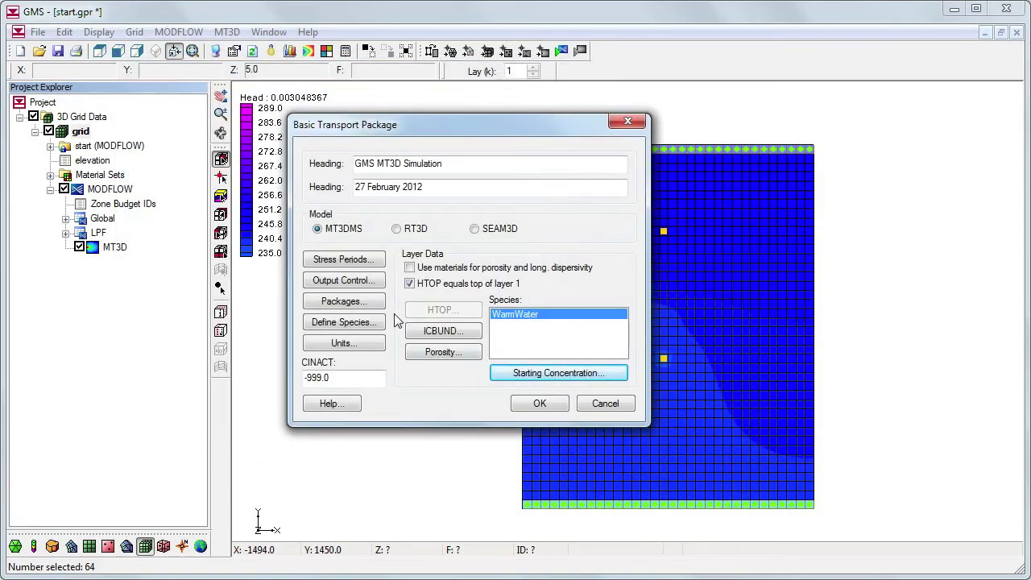
- Set the transport output control to print or save at specified times
left_click(375, 282)
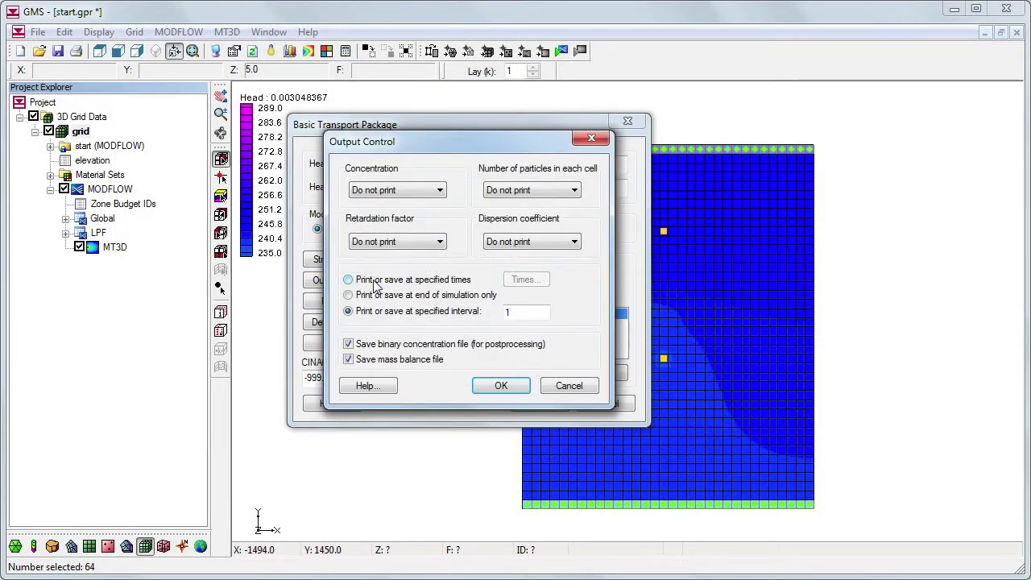
left_click(376, 280)
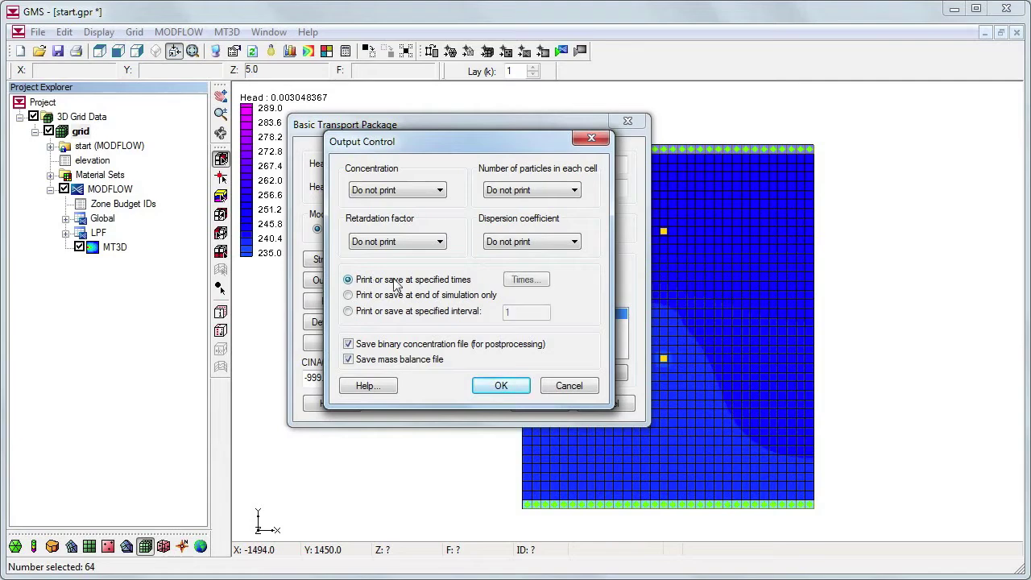
left_click(524, 280)
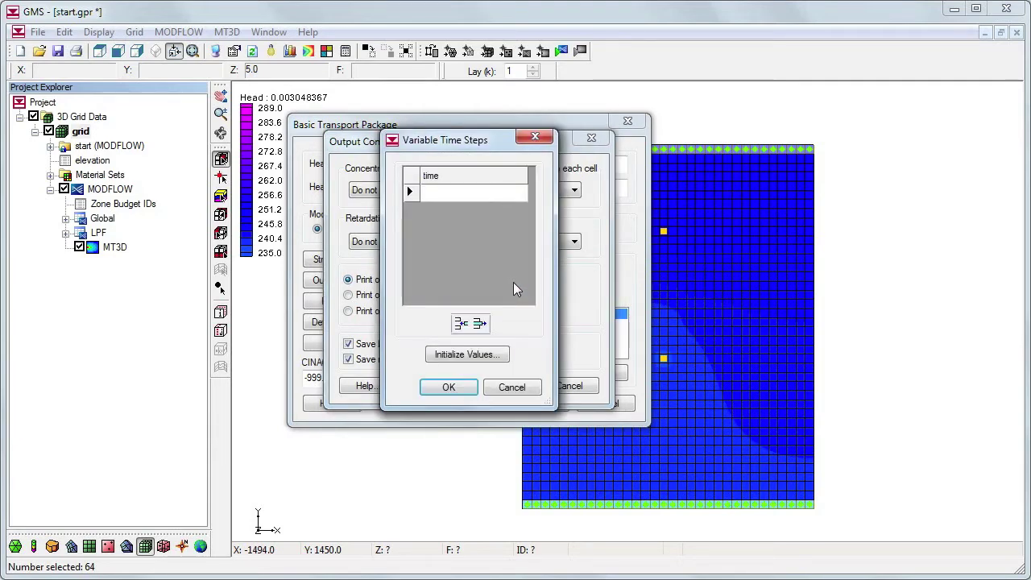
- Initialize the output times with a 25-day initial step size, 25-day maximum step size and 2500-day maximum simulation time
left_click(498, 354)
double_click(841, 220)
type("25")
key("Tab")
key("Tab")
type("25")
key("Tab")
type("2500")
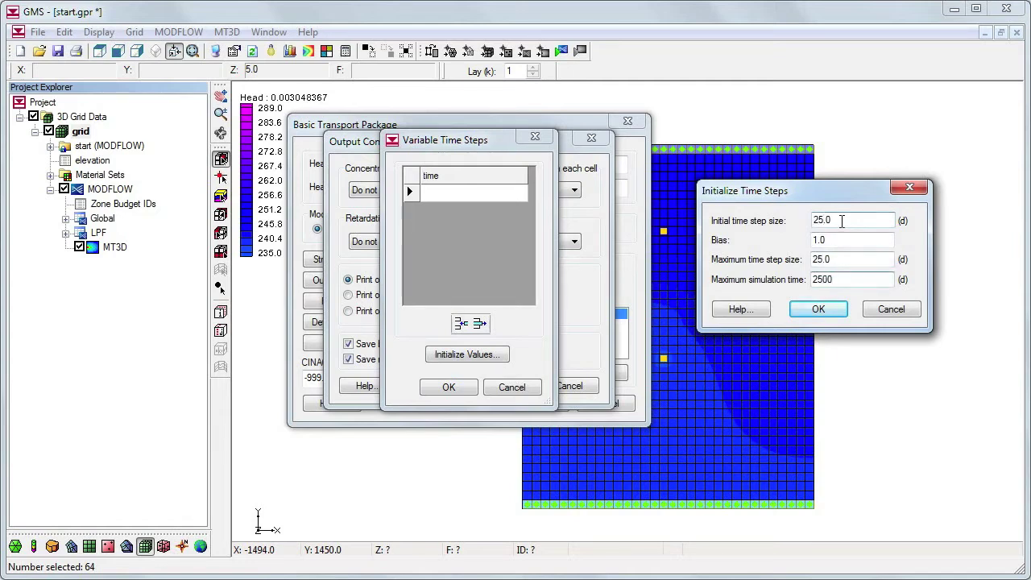
left_click(829, 307)
left_click(472, 390)
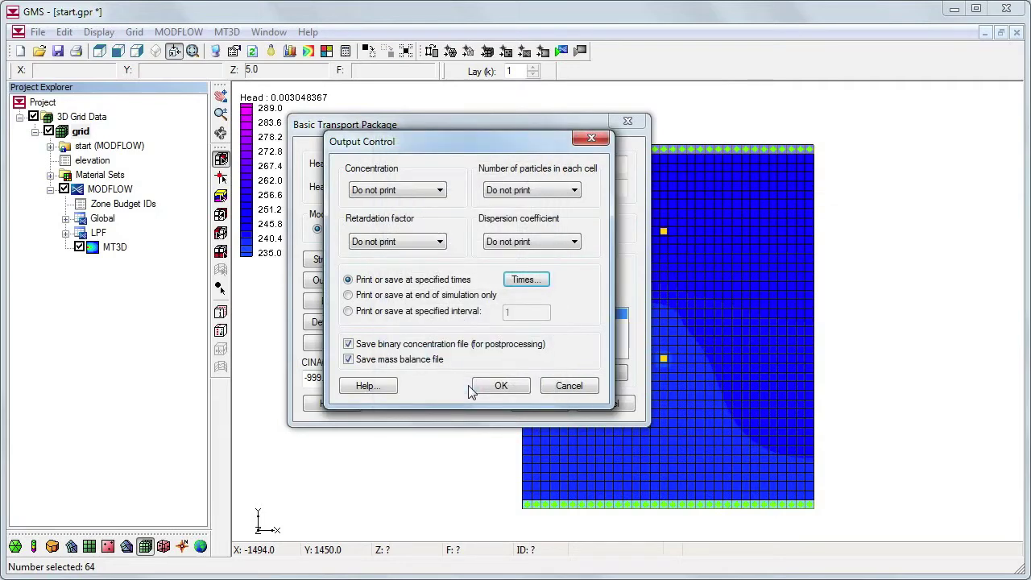
left_click(487, 388)
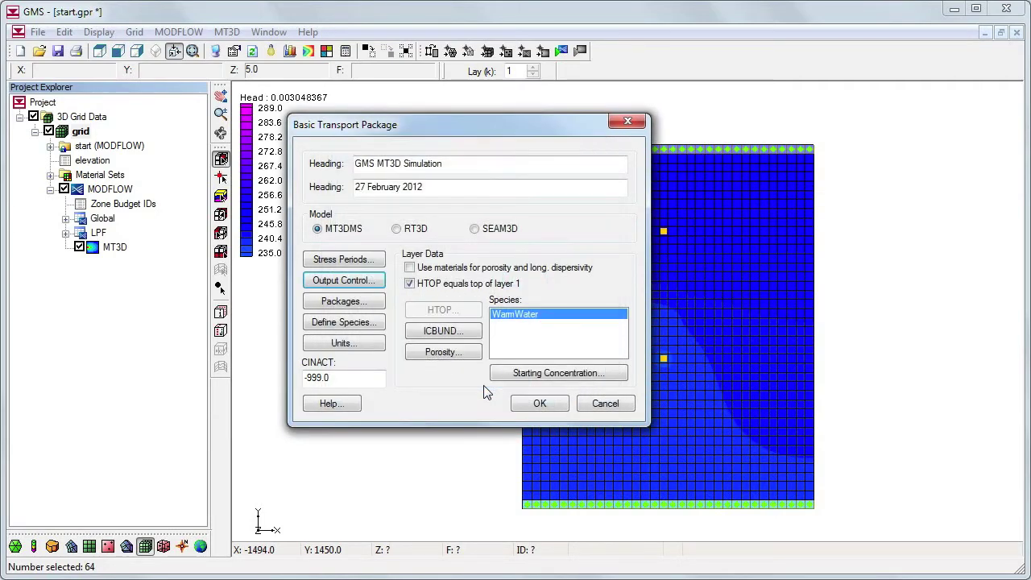
- Enable the advection, dispersion, source/sink mixing and chemical reaction packages, and accept the Basic Transport Package settings
left_click(364, 305)
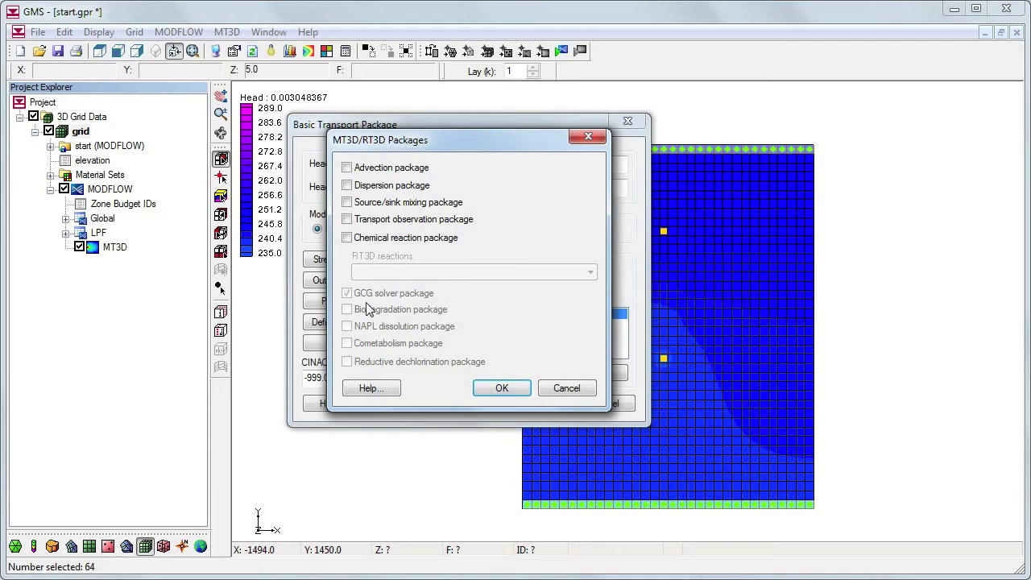
left_click(347, 168)
left_click(346, 185)
left_click(347, 202)
left_click(346, 237)
left_click(499, 391)
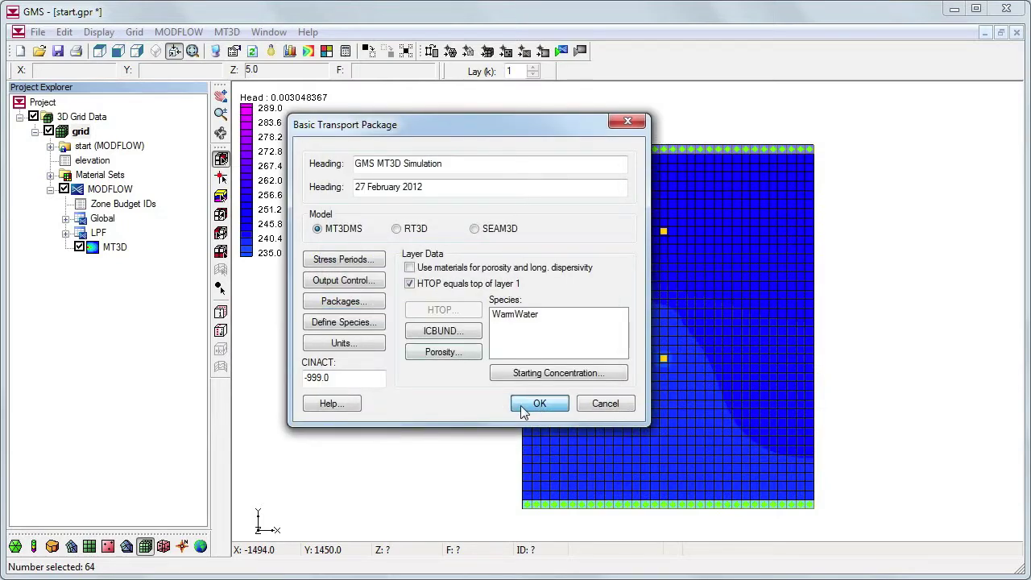
left_click(540, 405)
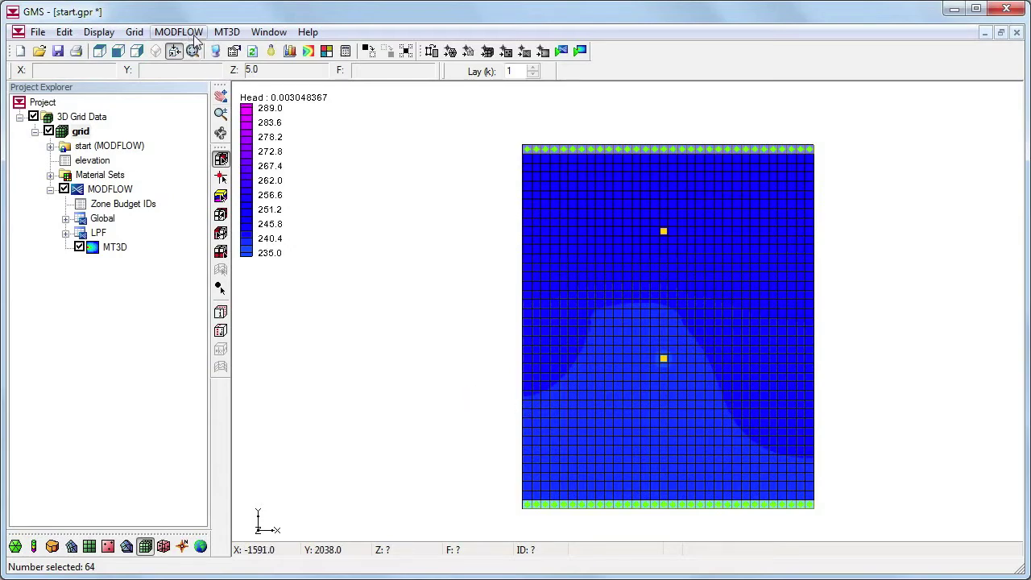
- In the Dispersion Package, set the longitudinal dispersivity to a constant 0.5 m for the whole grid
left_click(229, 34)
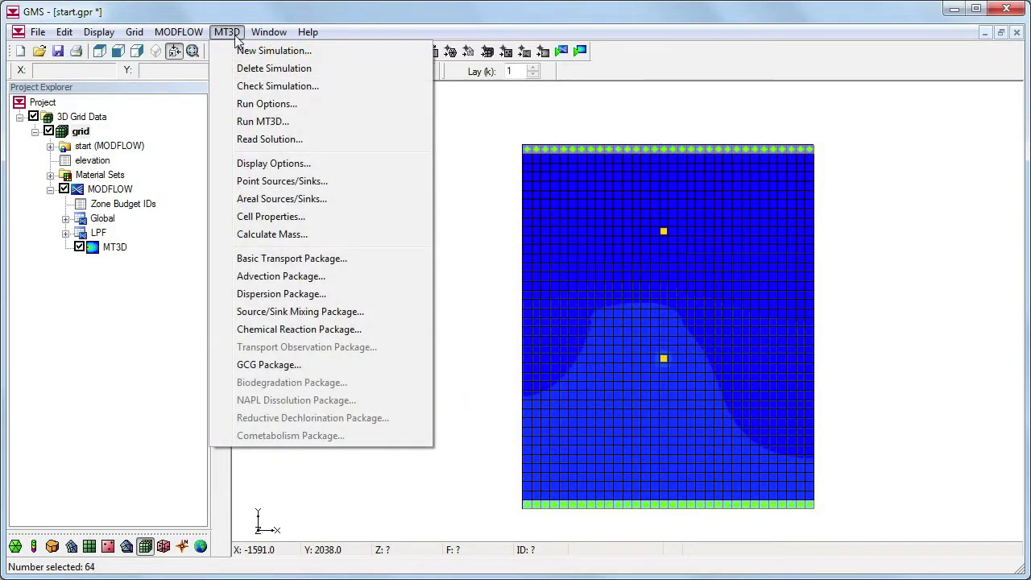
left_click(265, 295)
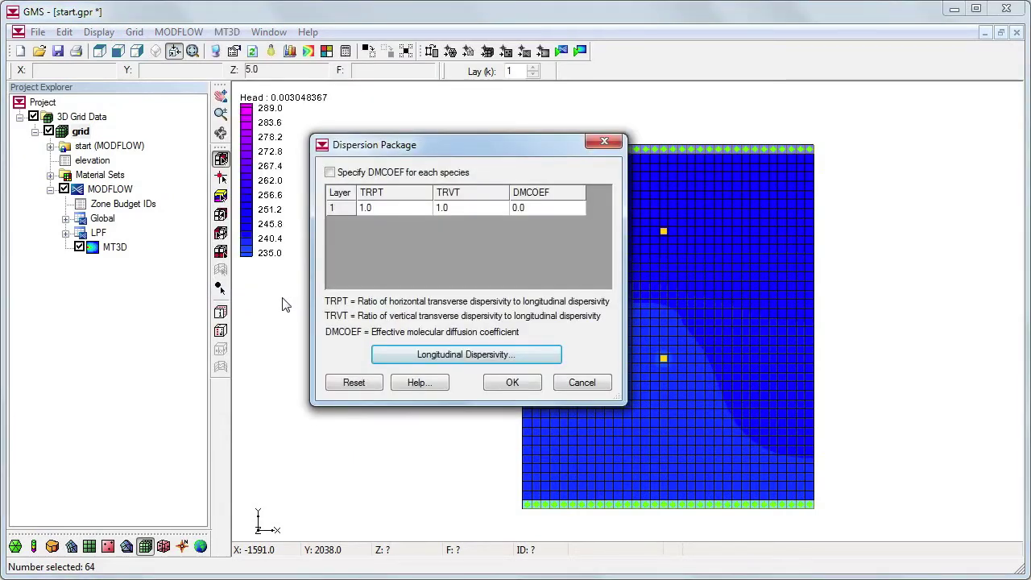
left_click(411, 355)
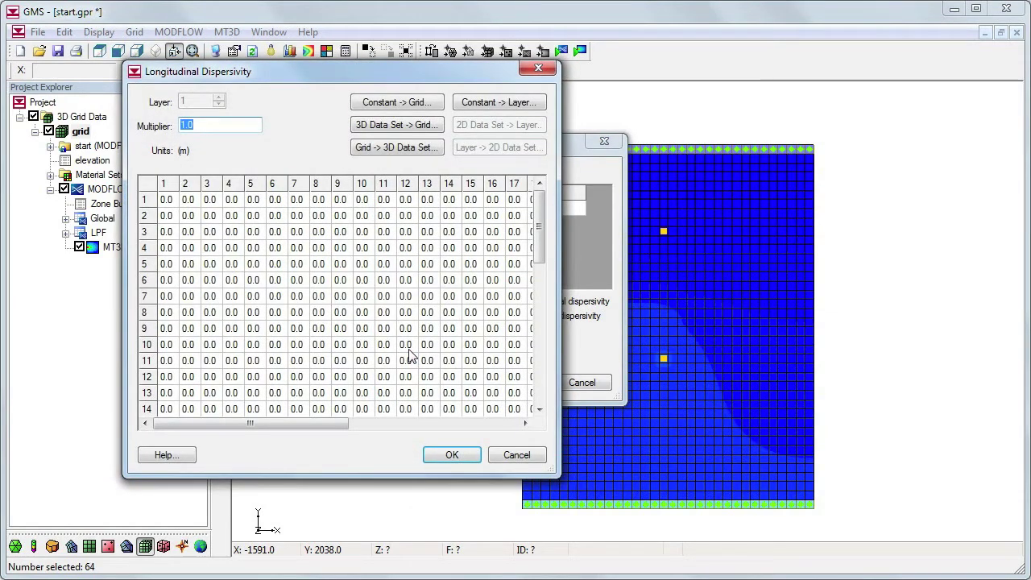
left_click(426, 107)
type("0.5")
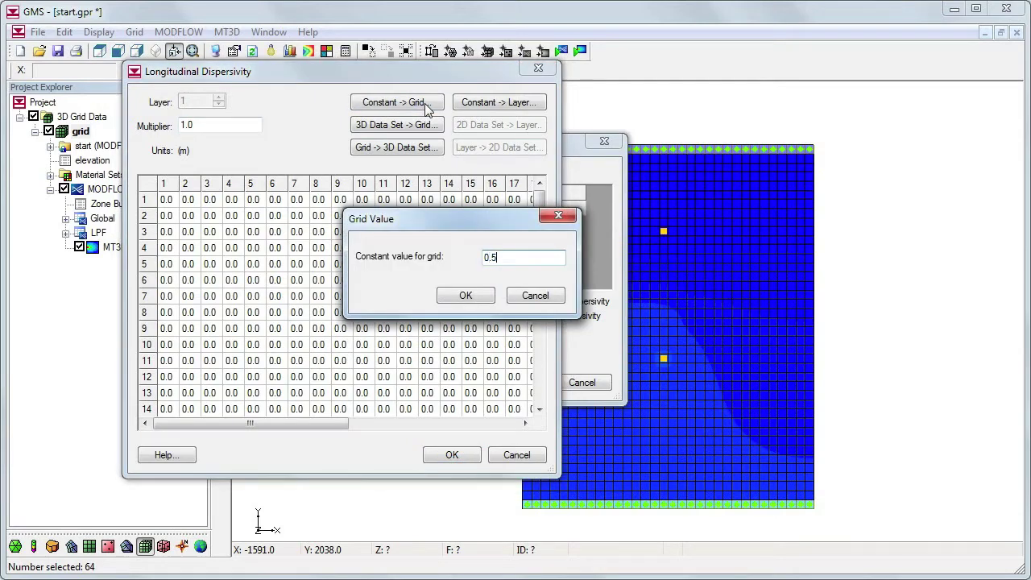
left_click(447, 296)
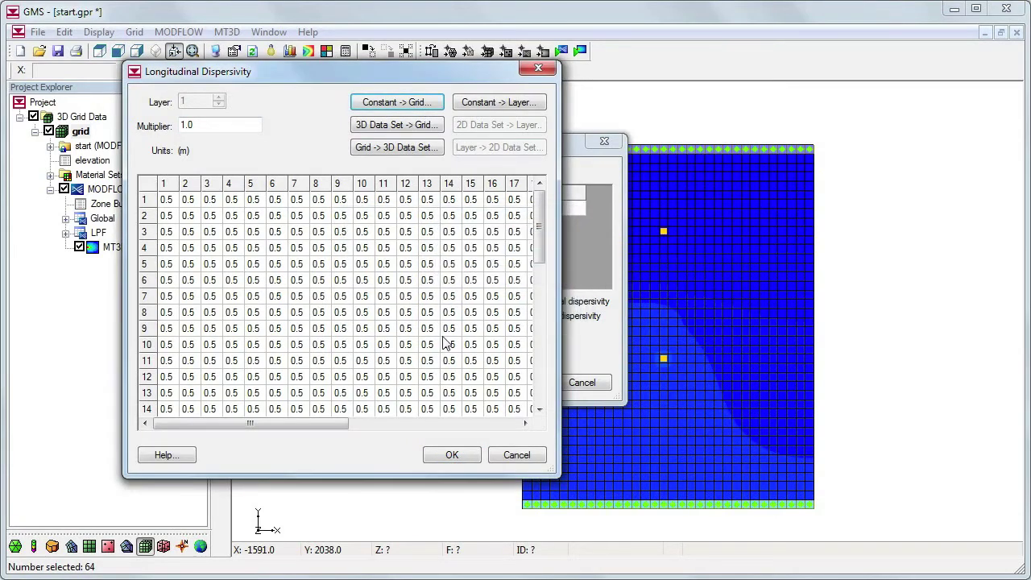
left_click(451, 455)
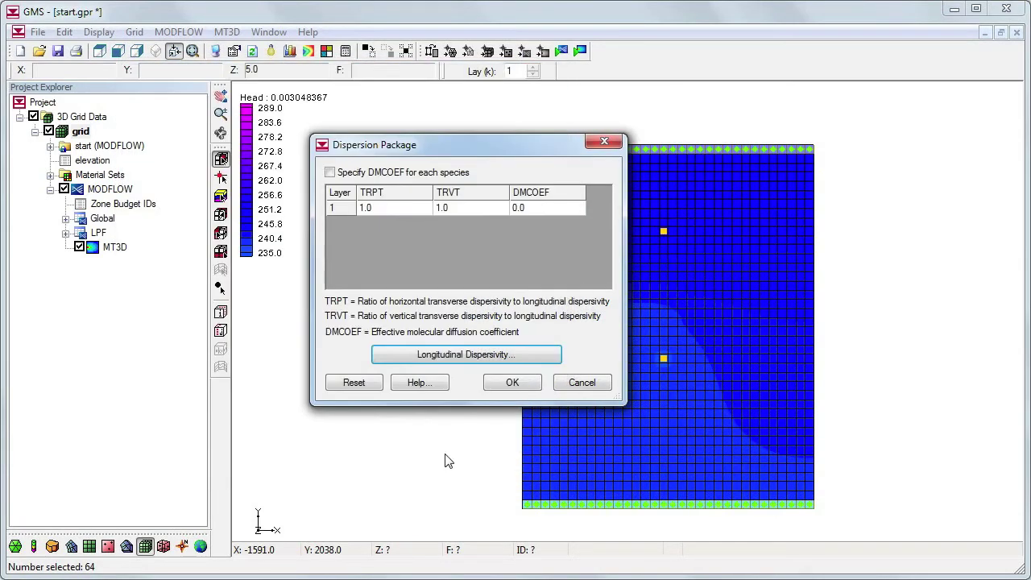
- Set layer 1's TRPT to 0.1, TRVT to 0.1 and DMCOEF to 1.86e-6, and accept the dispersion settings
left_click(407, 208)
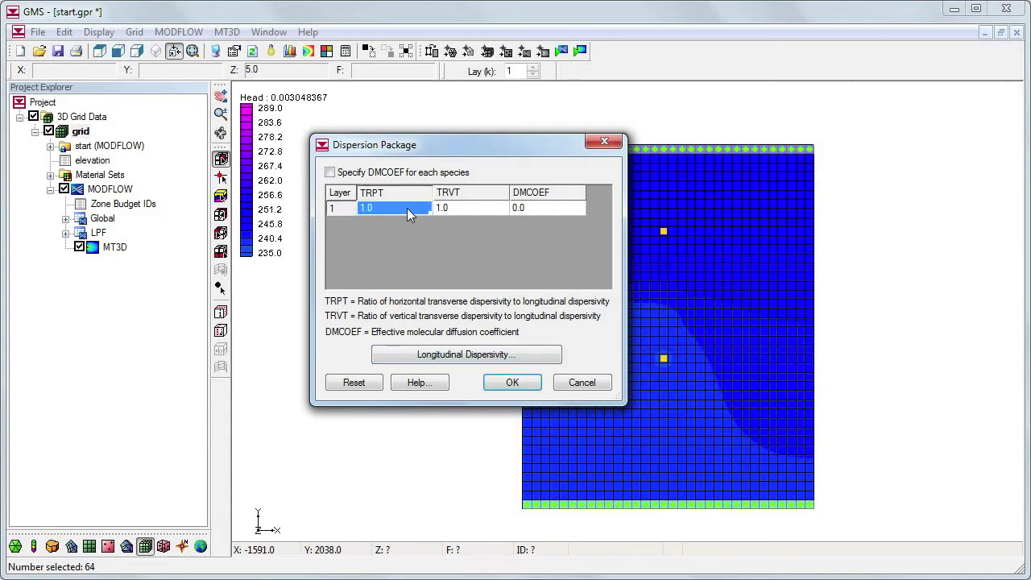
type("0.1")
key("Tab")
type(".1")
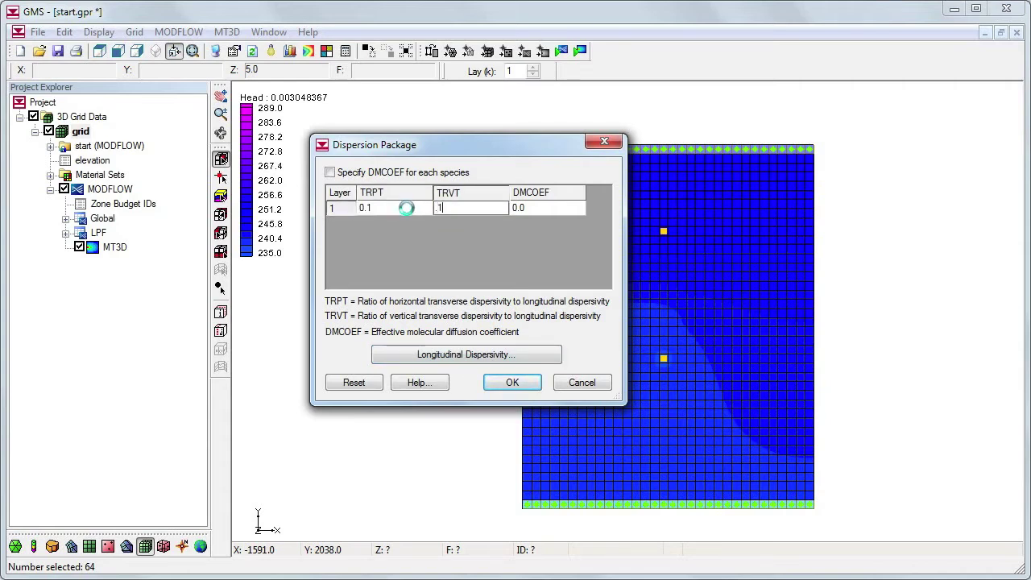
key("Tab")
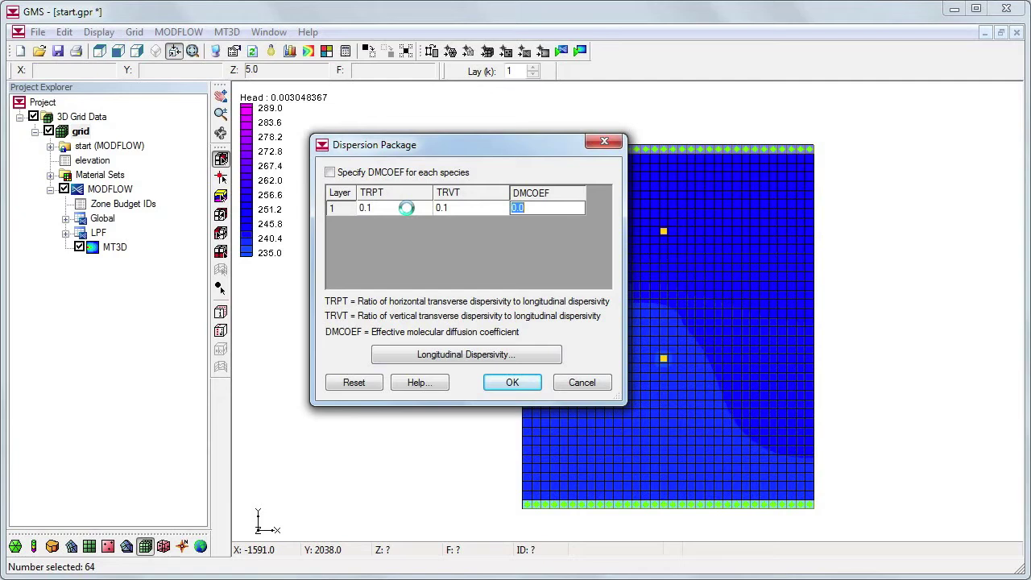
type("1.86e-6")
left_click(513, 382)
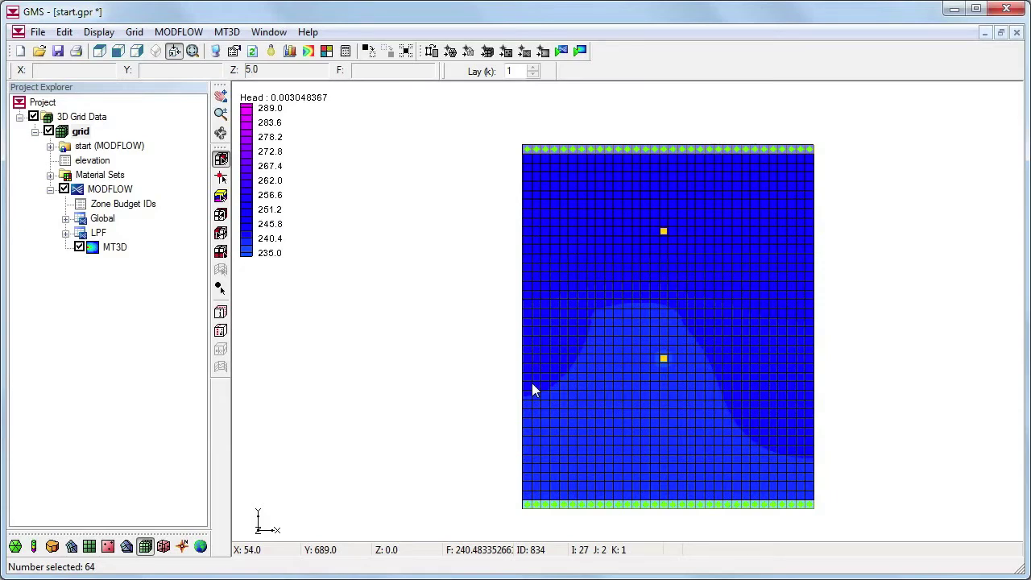
- Set the Chemical Reaction Package to linear isotherm sorption with cell-by-cell variable input
left_click(232, 33)
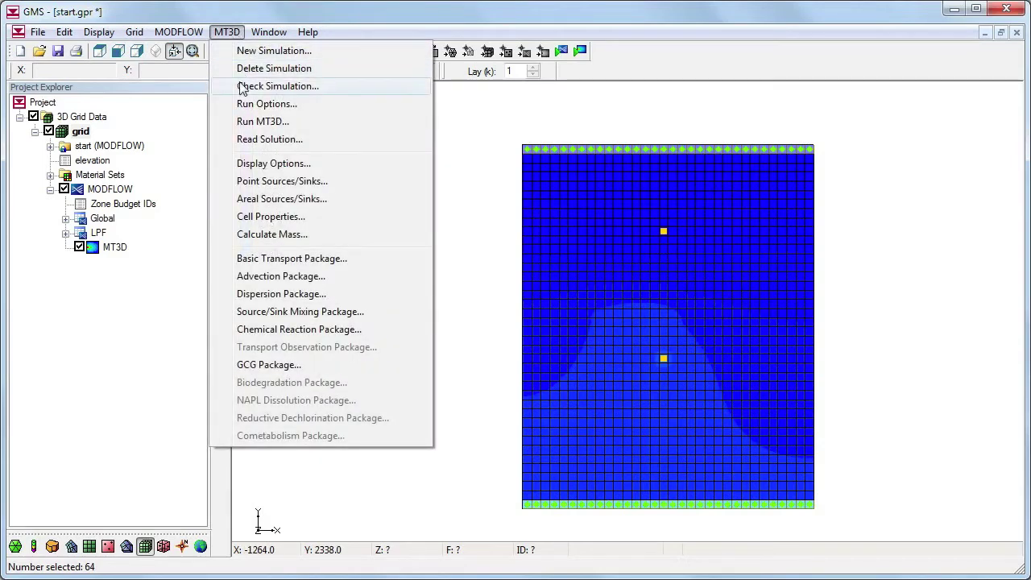
left_click(290, 329)
left_click(477, 158)
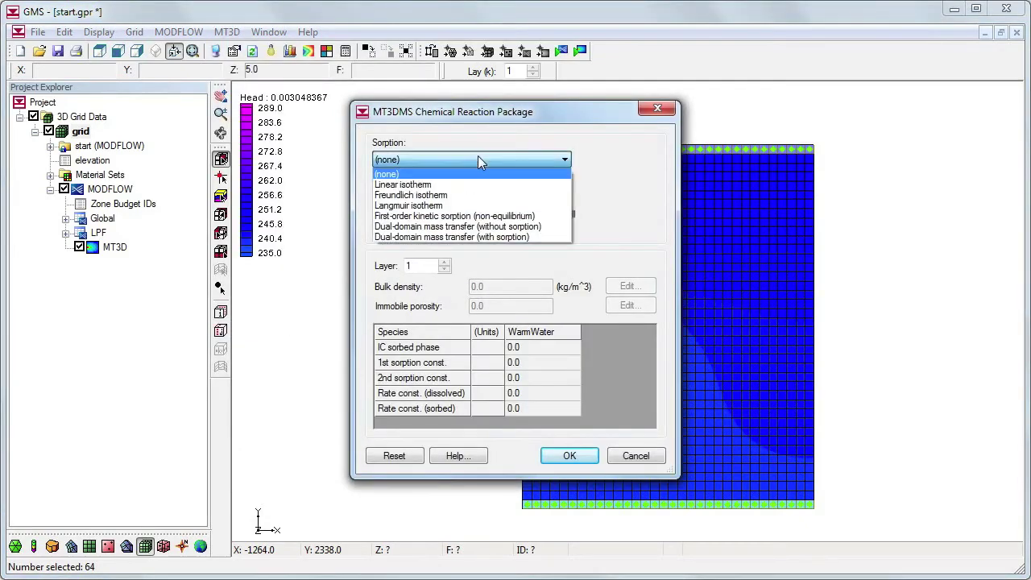
left_click(474, 181)
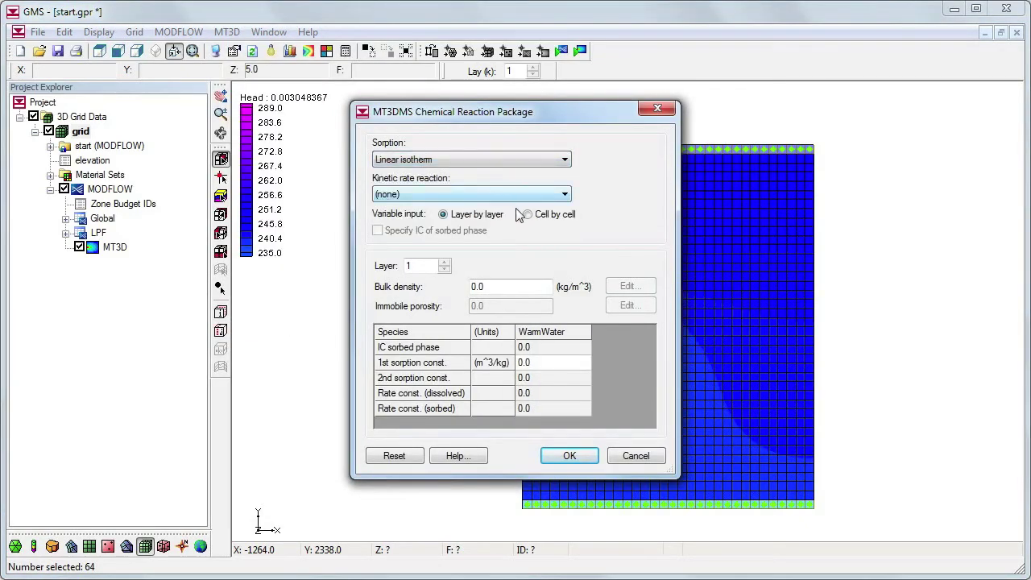
left_click(527, 214)
- Set the bulk density to a constant 1960.0 kg/m^3 for the whole grid
left_click(629, 287)
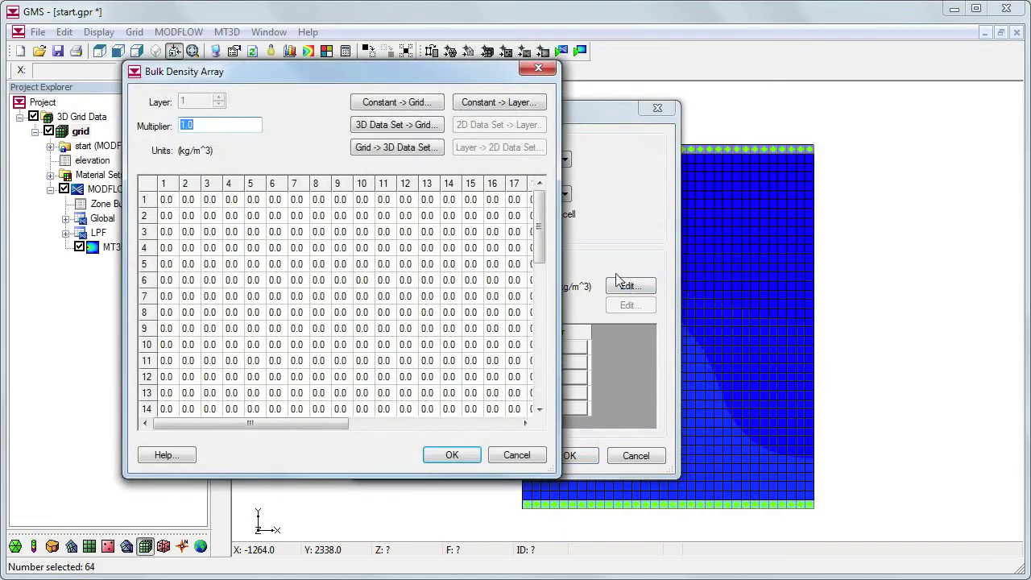
left_click(401, 101)
type("1960.0")
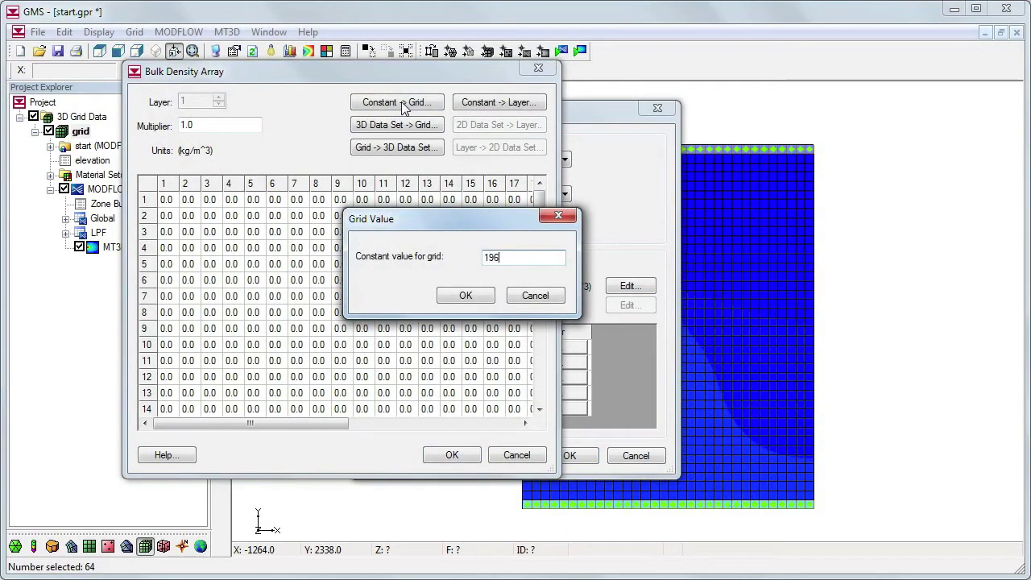
left_click(465, 295)
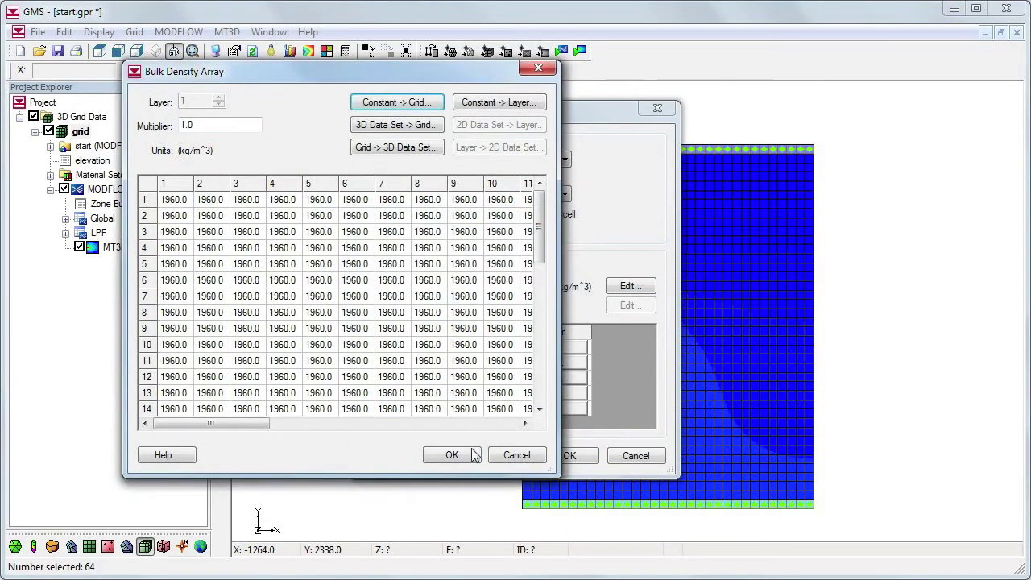
left_click(435, 456)
- Set WarmWater's first sorption constant to 0.00021 m^3/kg for the whole grid and accept the Chemical Reaction Package
left_click(549, 368)
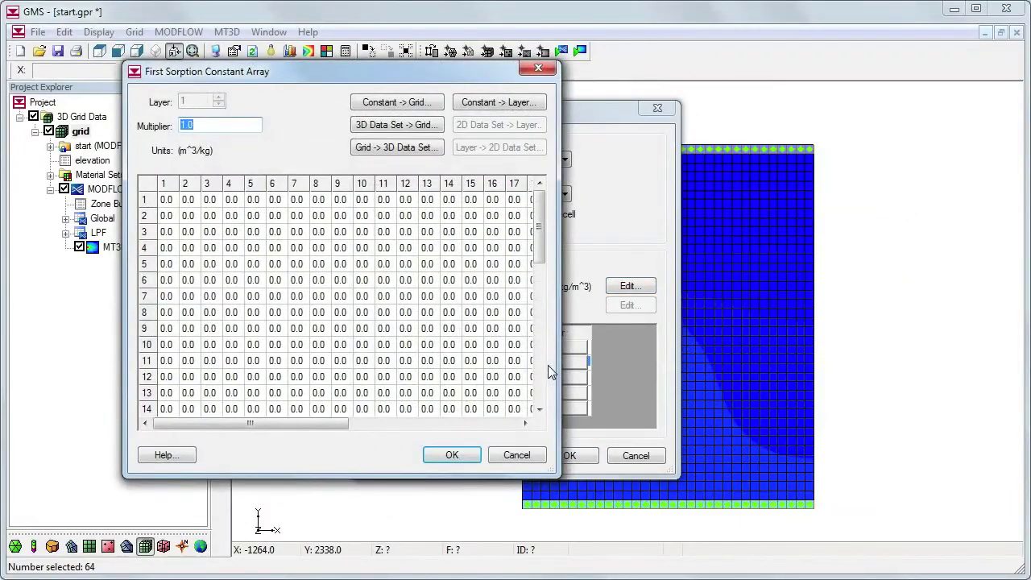
left_click(418, 105)
type("0.00021")
left_click(465, 295)
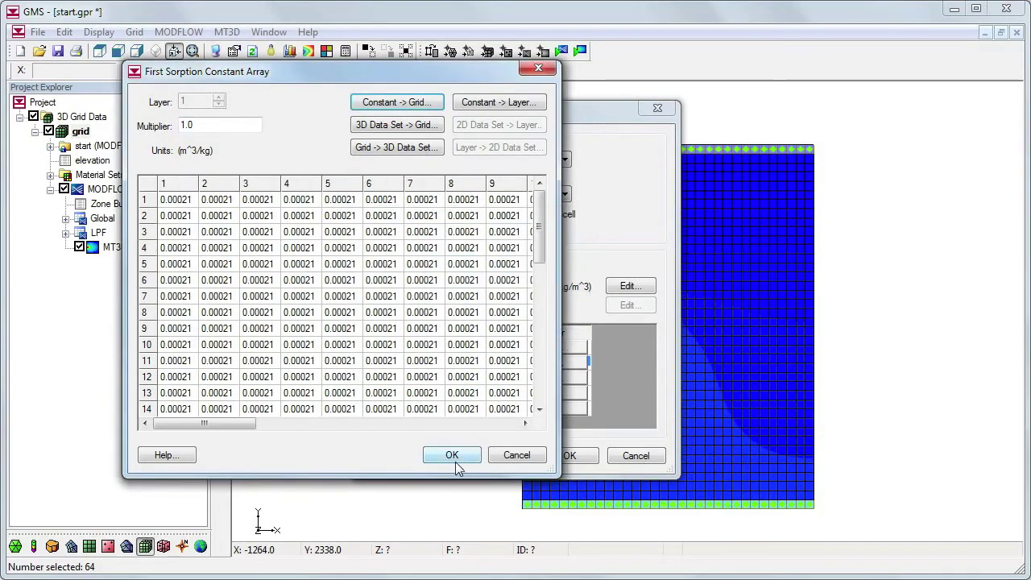
left_click(452, 458)
left_click(568, 455)
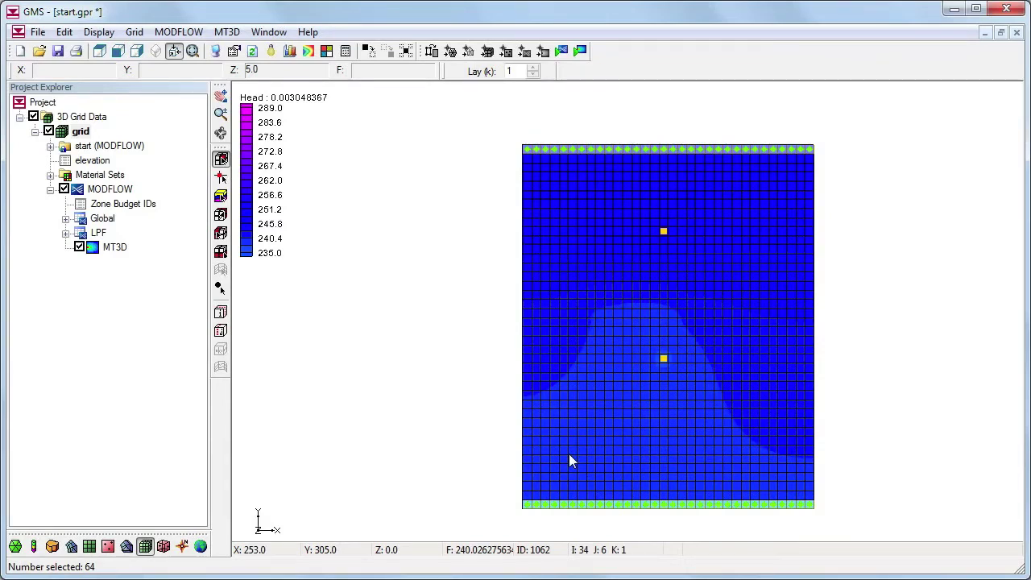
- Add an MT3D point source/sink boundary condition to the upper well cell (ID 304)
left_click(664, 232)
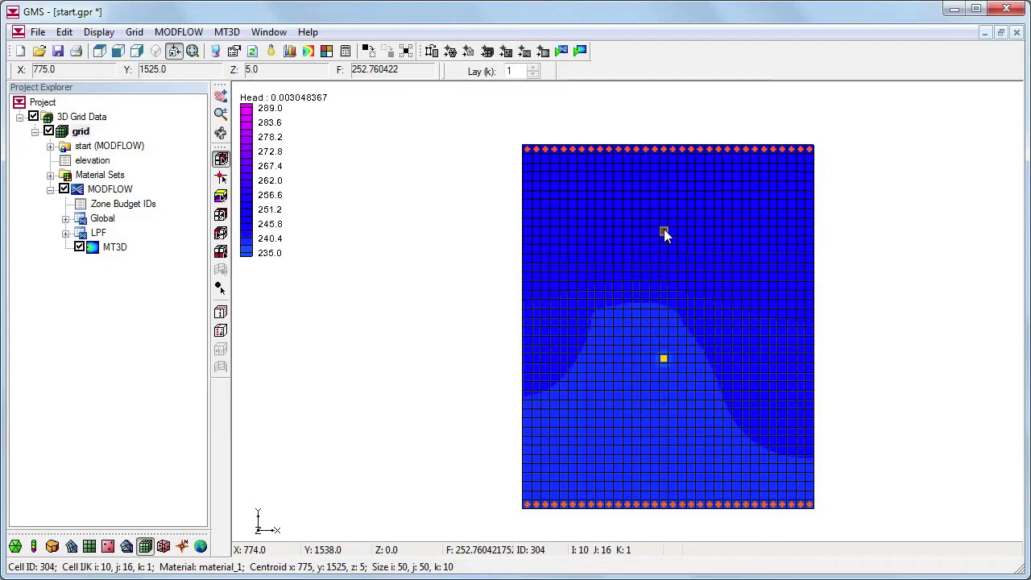
right_click(664, 233)
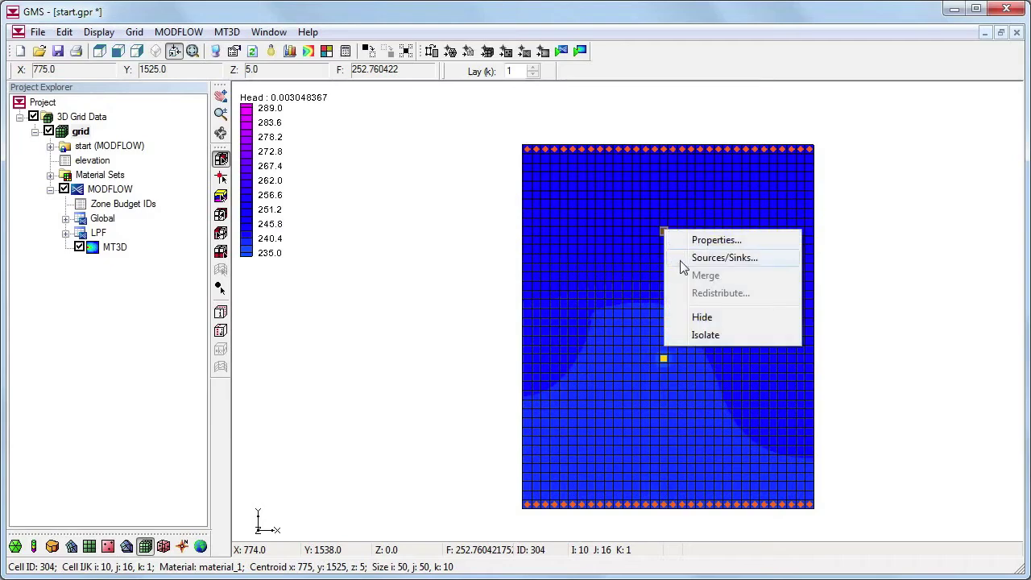
left_click(680, 261)
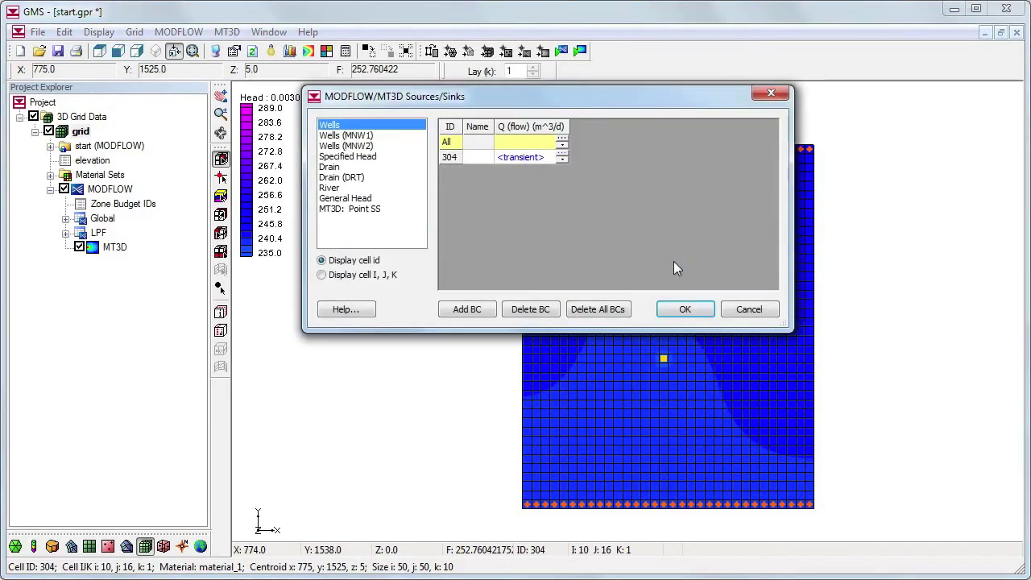
left_click(351, 209)
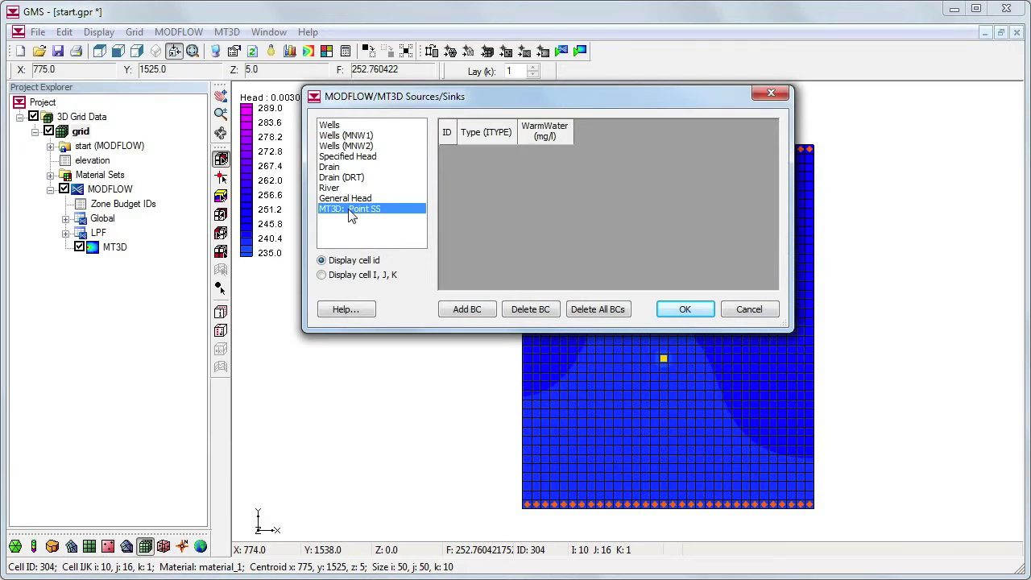
left_click(469, 312)
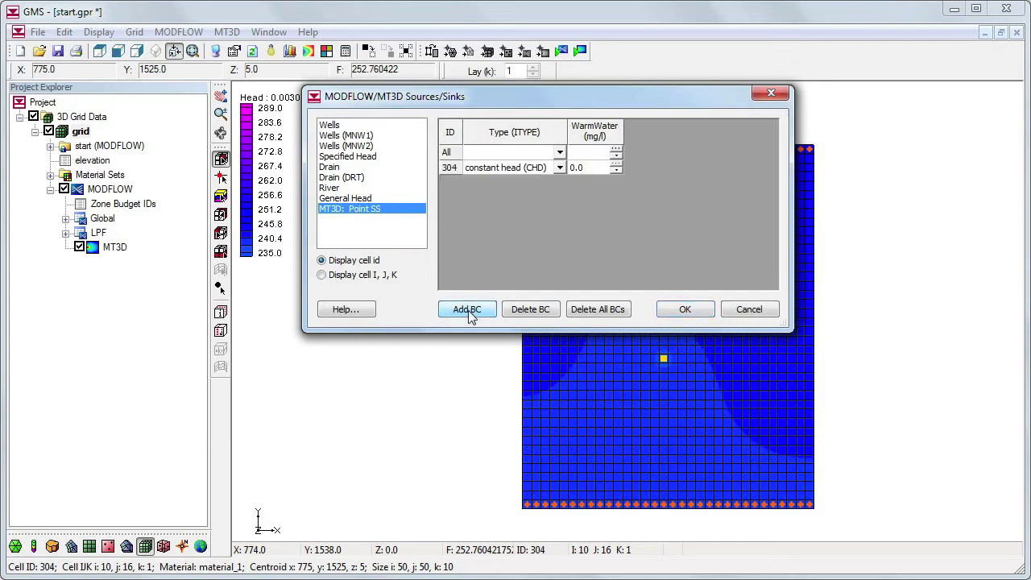
- Set the upper well's point source type to well (WEL) with a WarmWater concentration of 298, and accept it
left_click(560, 167)
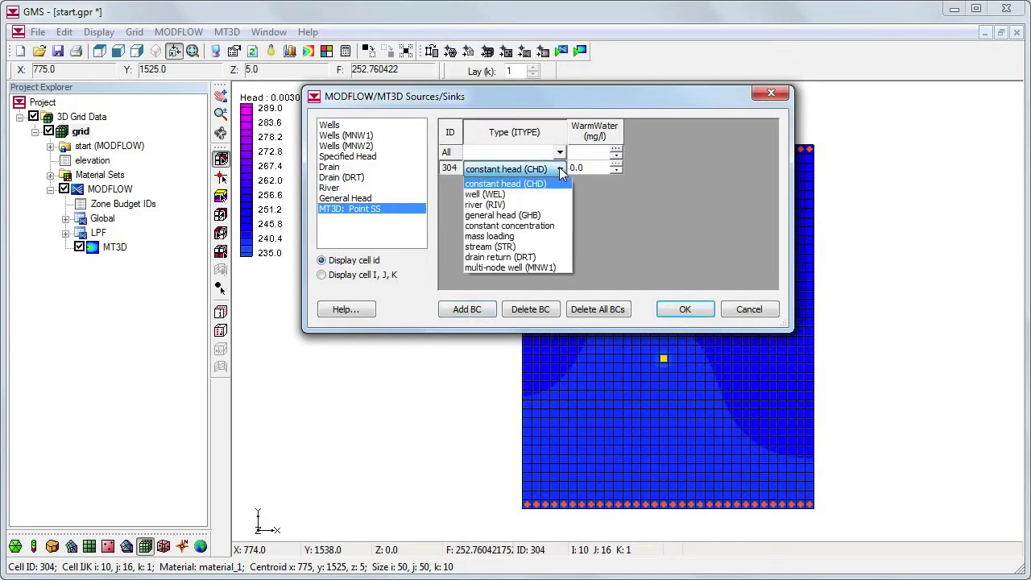
left_click(553, 196)
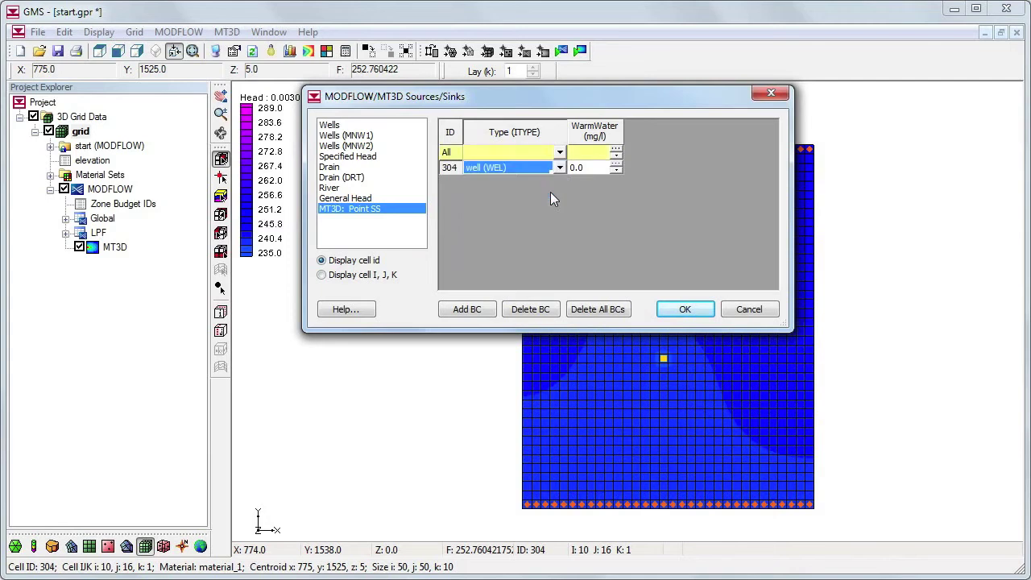
left_click(586, 170)
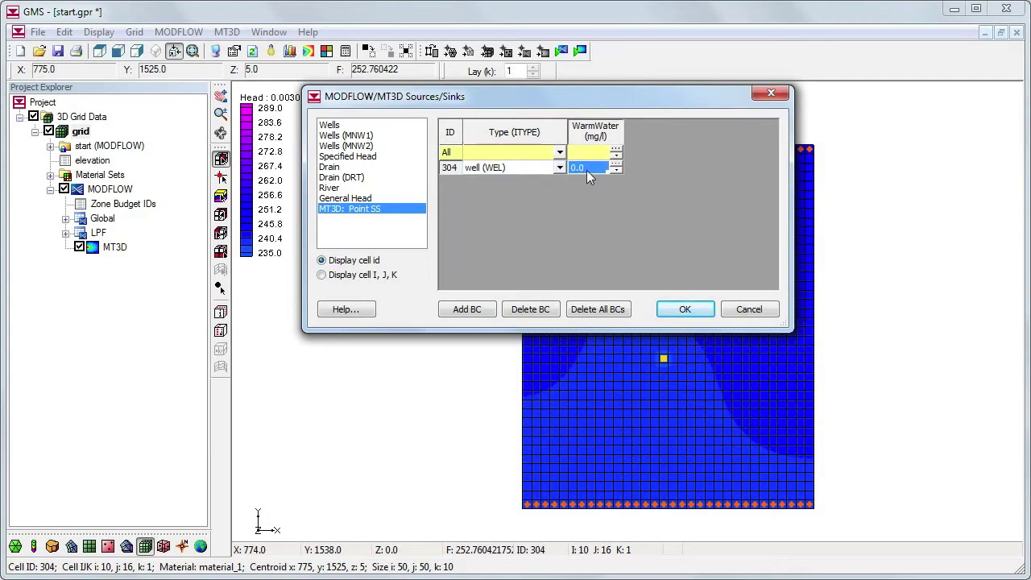
type("298")
left_click(685, 310)
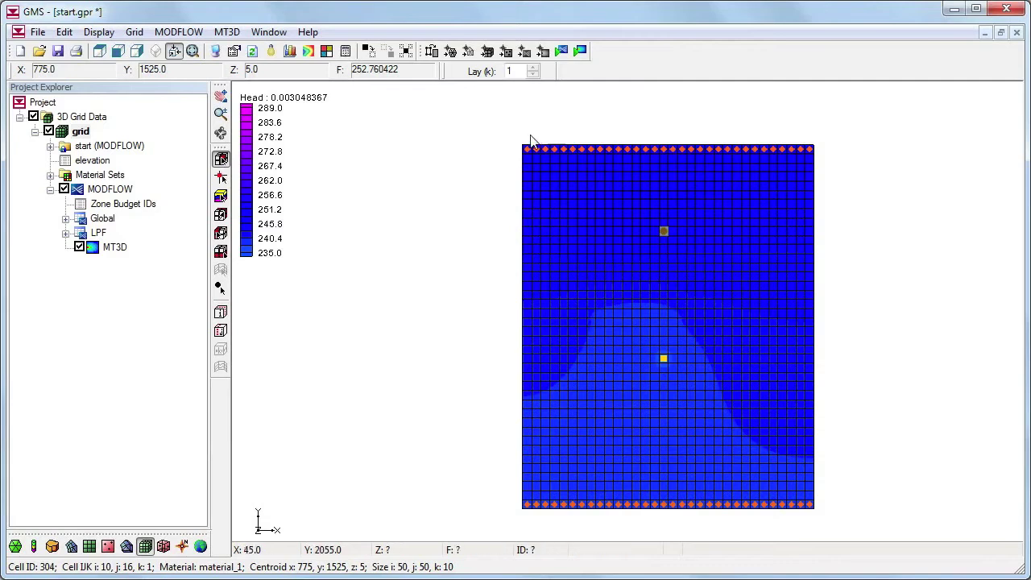
- Add MT3D point source/sink boundary conditions to all constant head cells along the grid's top and bottom rows
left_click_drag(515, 137, 819, 154)
left_click_drag(817, 513, 512, 504, "shift")
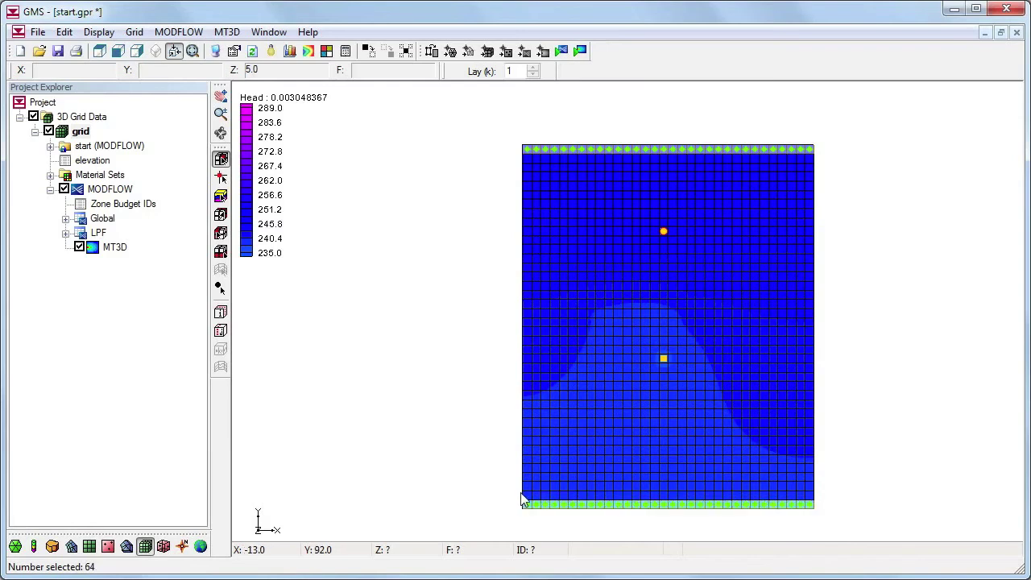
right_click(596, 149)
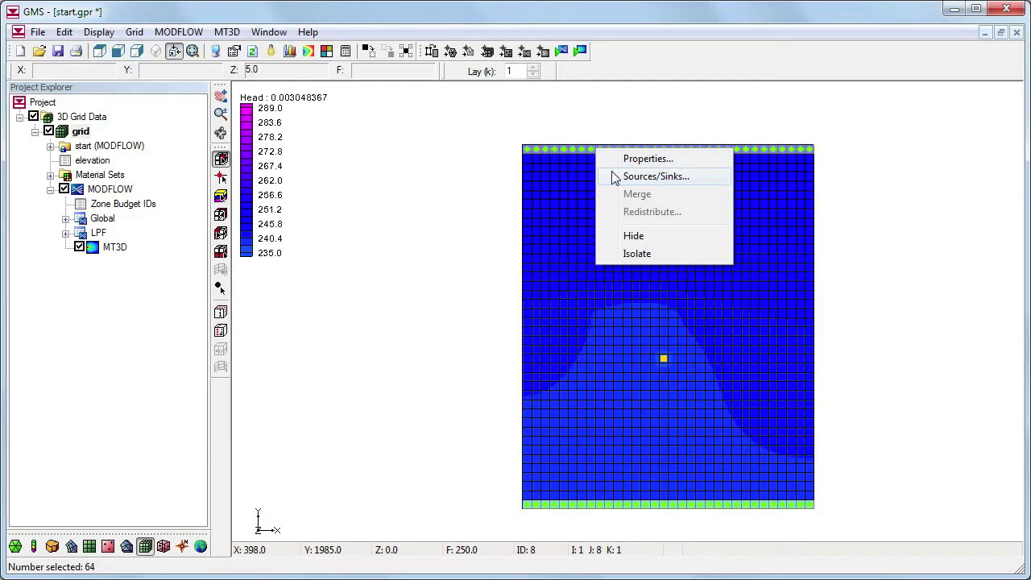
left_click(616, 176)
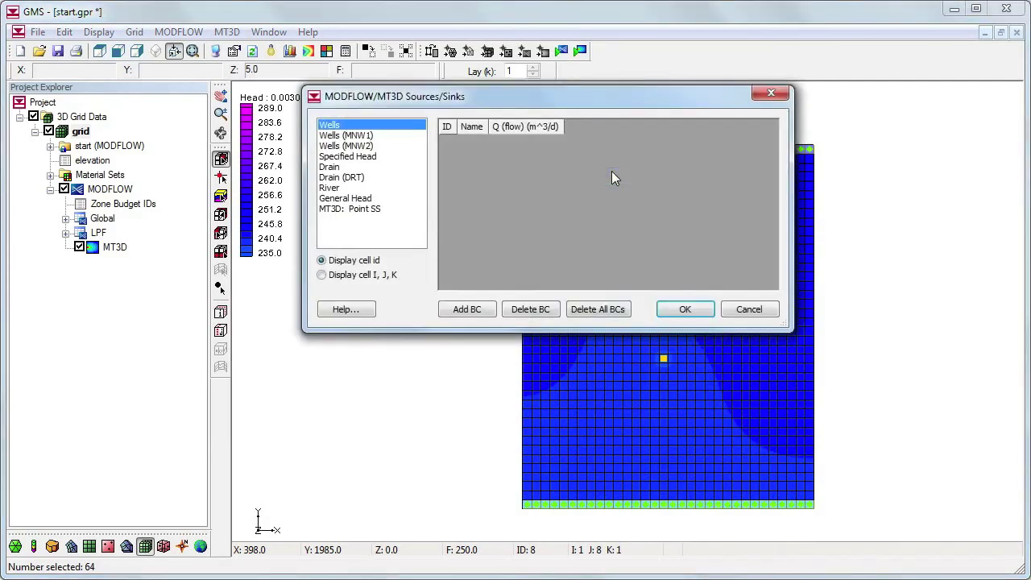
left_click(370, 209)
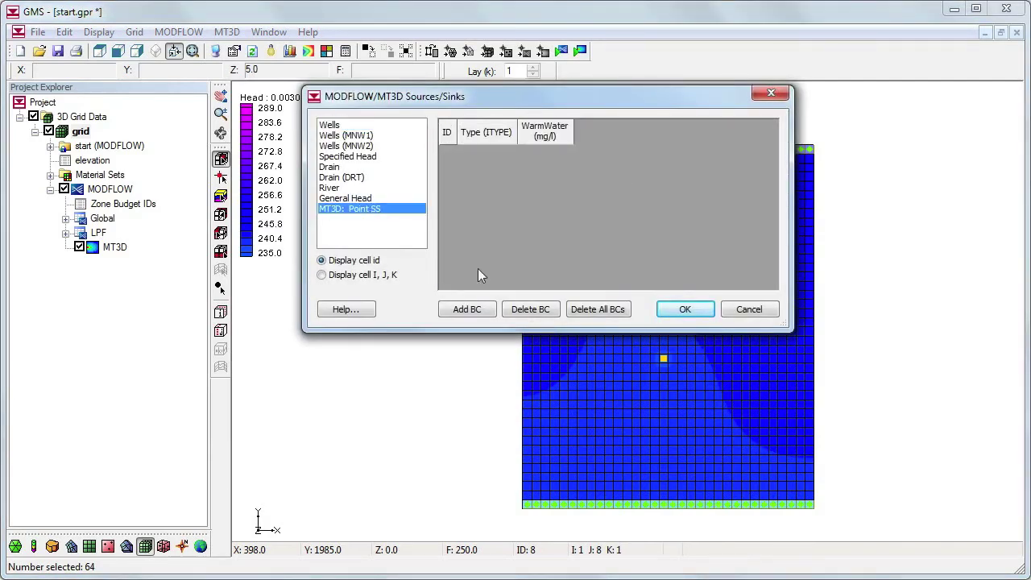
left_click(467, 310)
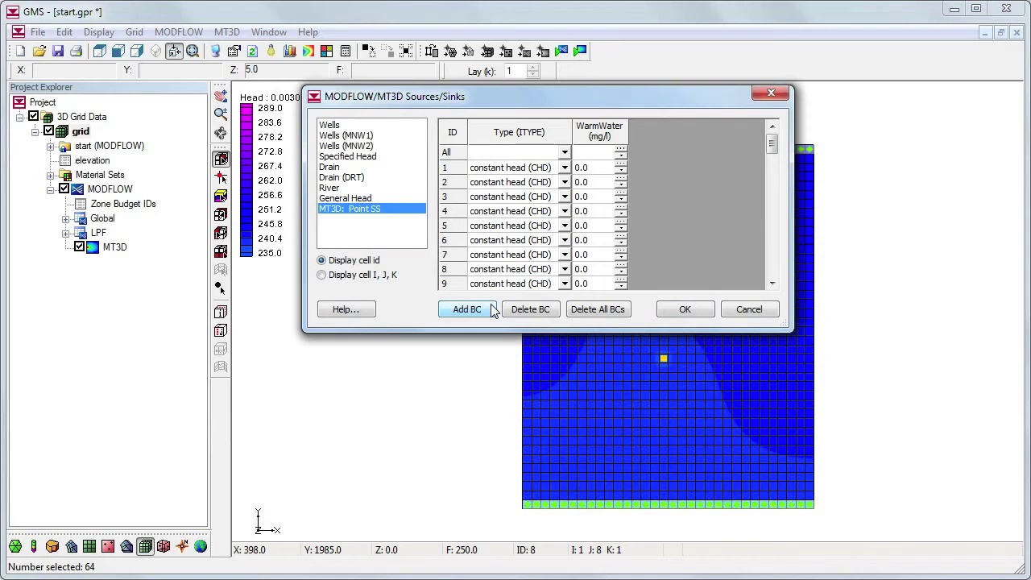
- Set the WarmWater concentration of all the constant head point sources to 278.0 and accept the sources/sinks
left_click(589, 154)
type("20")
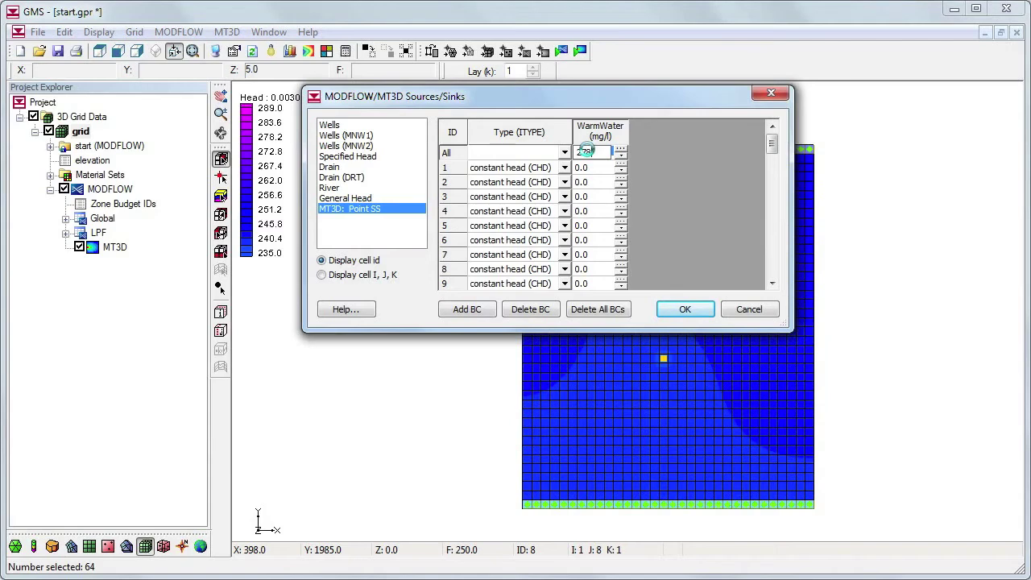
type("8")
key("Return")
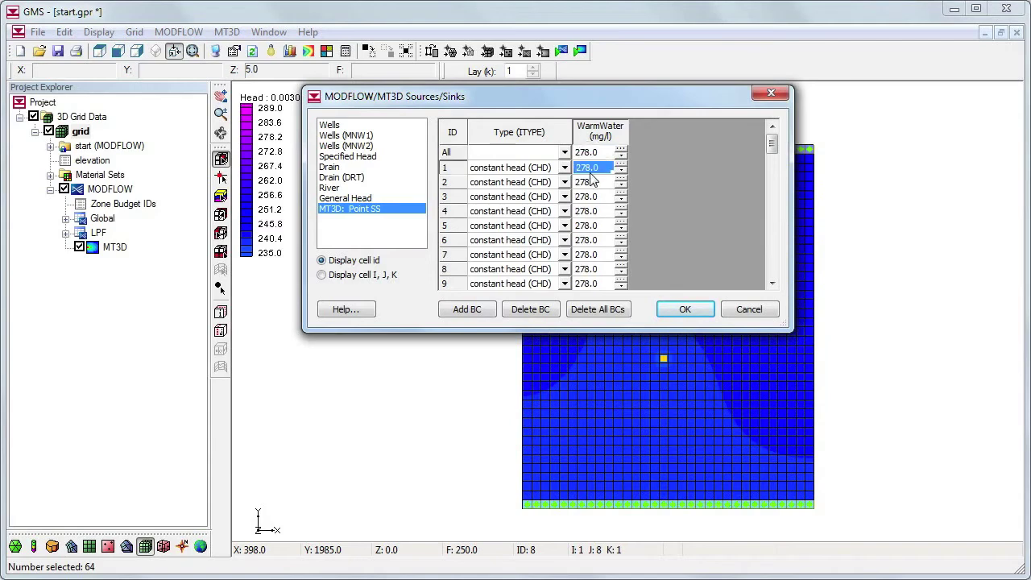
left_click(697, 311)
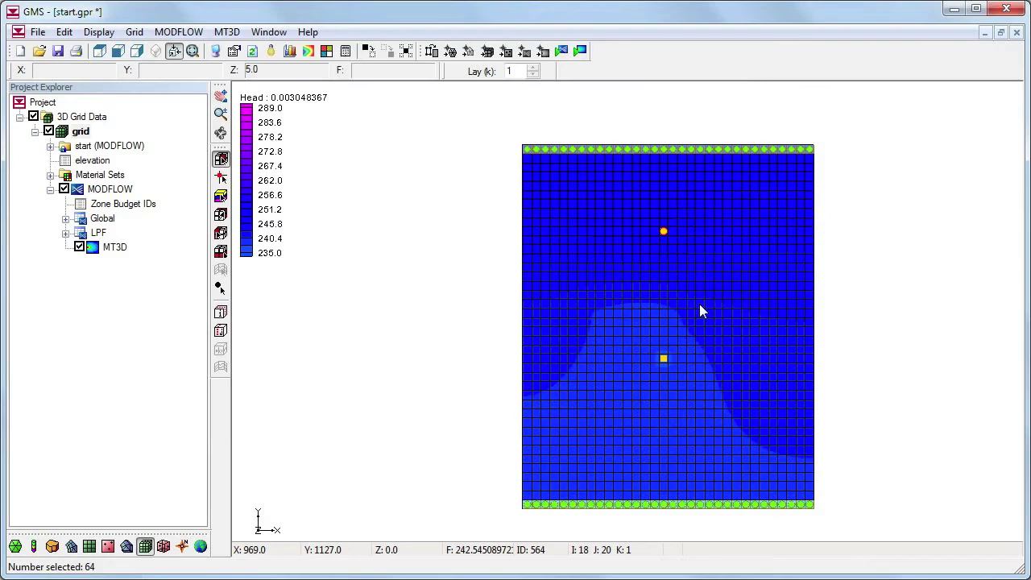
- Save the project, run MT3DMS and read in the solution
left_click(58, 51)
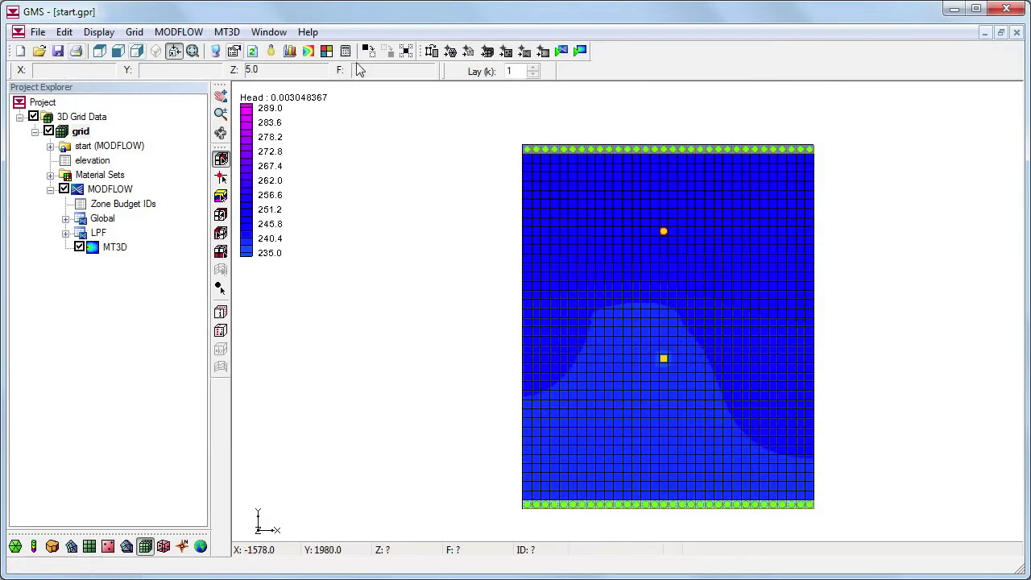
left_click(581, 53)
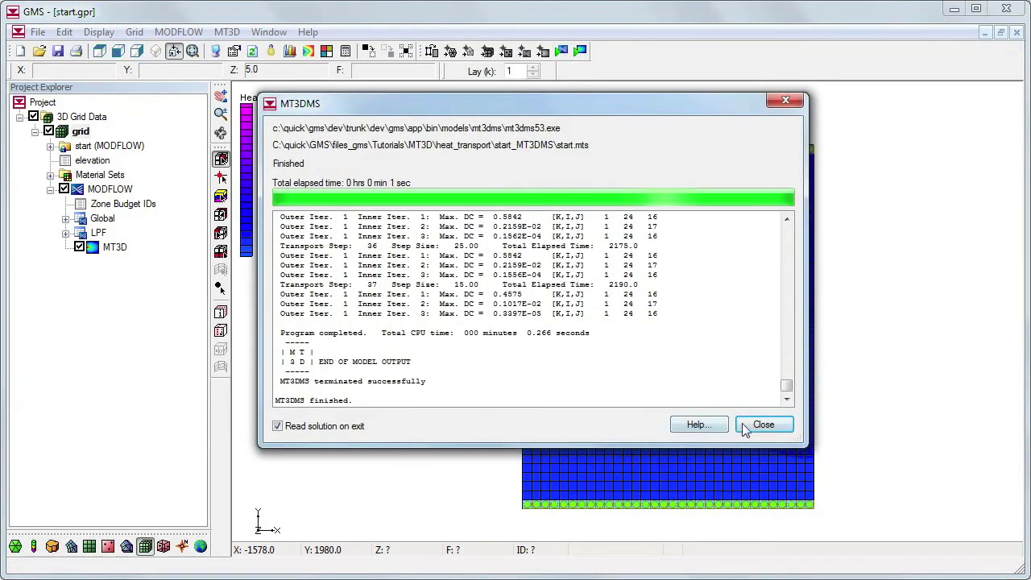
left_click(753, 425)
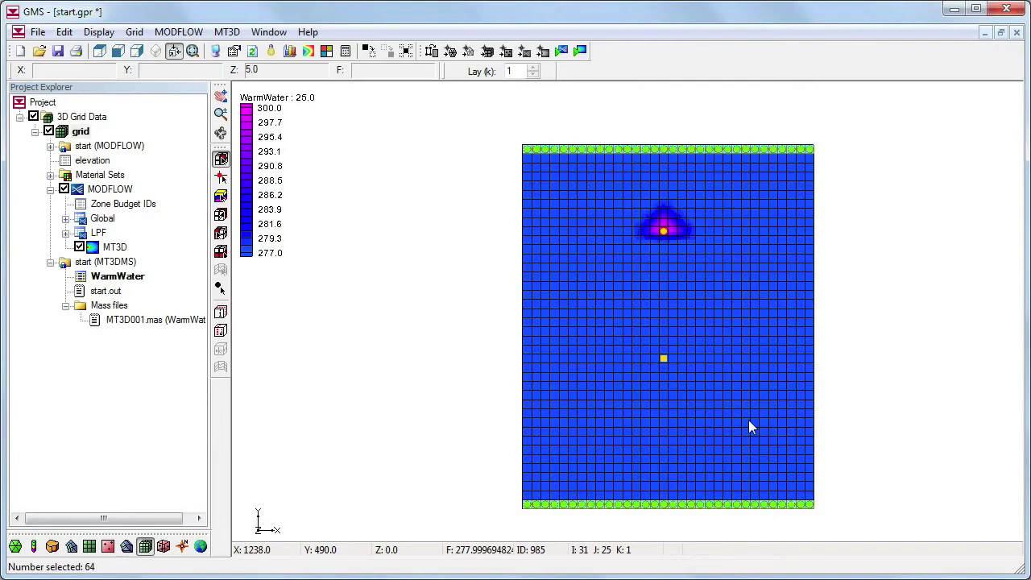
- Display the WarmWater solution contours at time step 225.0
left_click(118, 276)
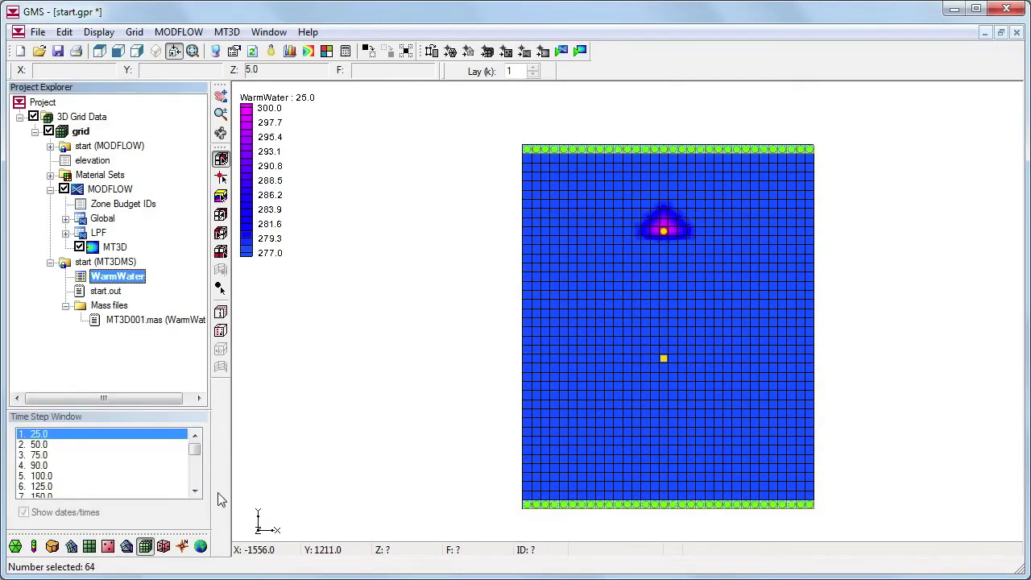
left_click(145, 476)
scroll(196, 482, "down", 2)
left_click(129, 476)
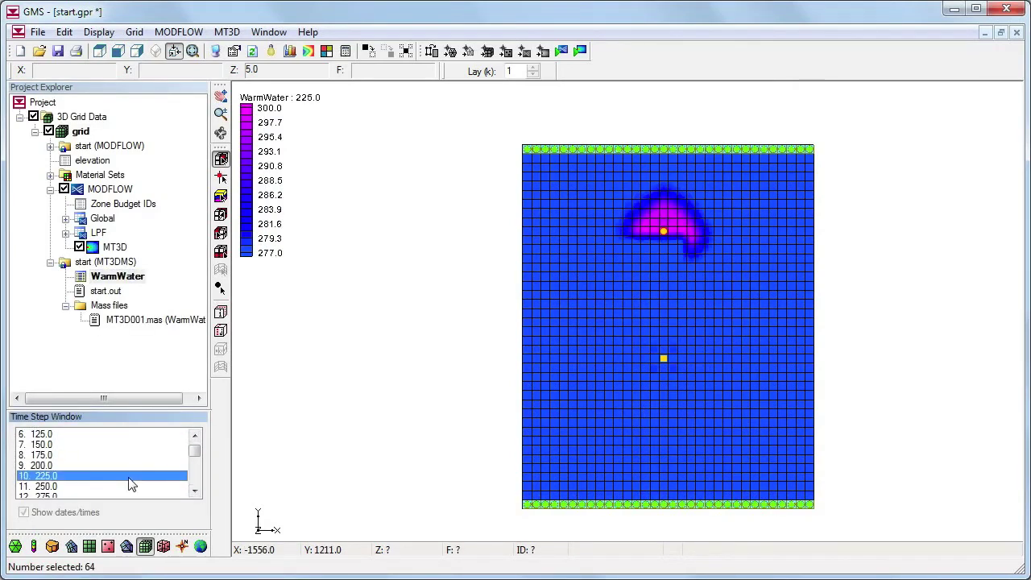
- Generate an AVI animation of the transient WarmWater data set, matching the time steps with the clock displayed, and watch it play
left_click(109, 34)
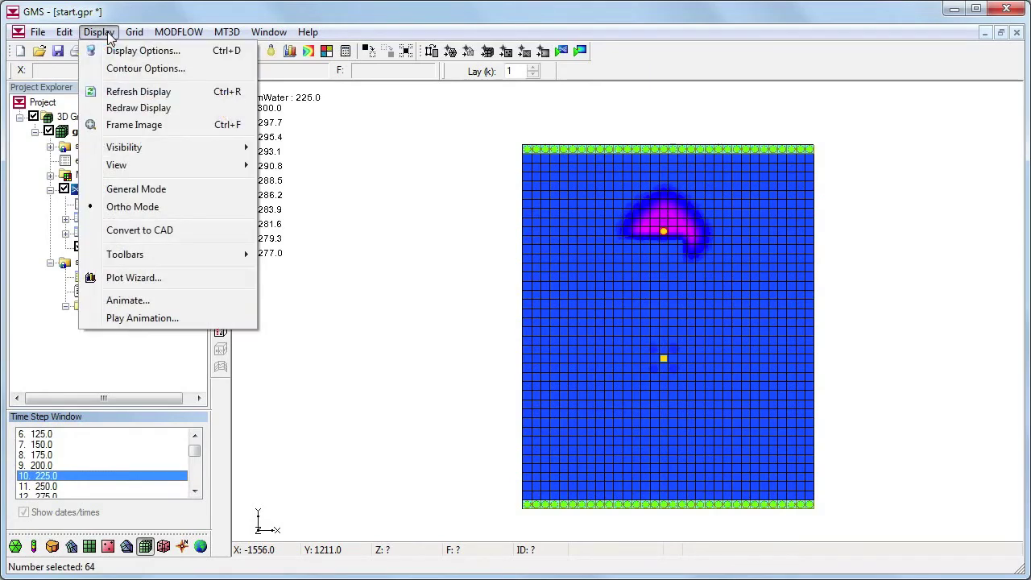
left_click(145, 305)
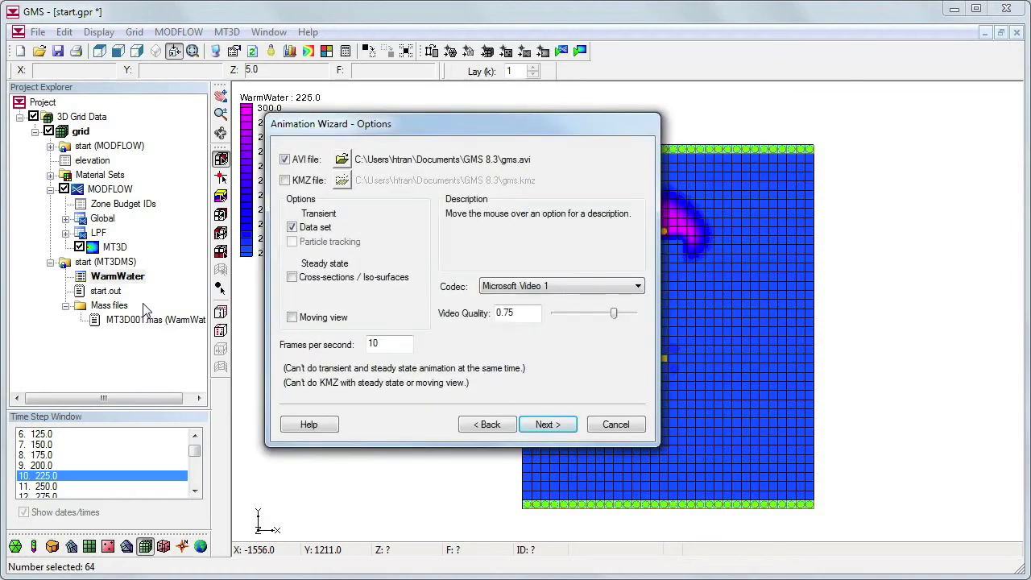
left_click(547, 425)
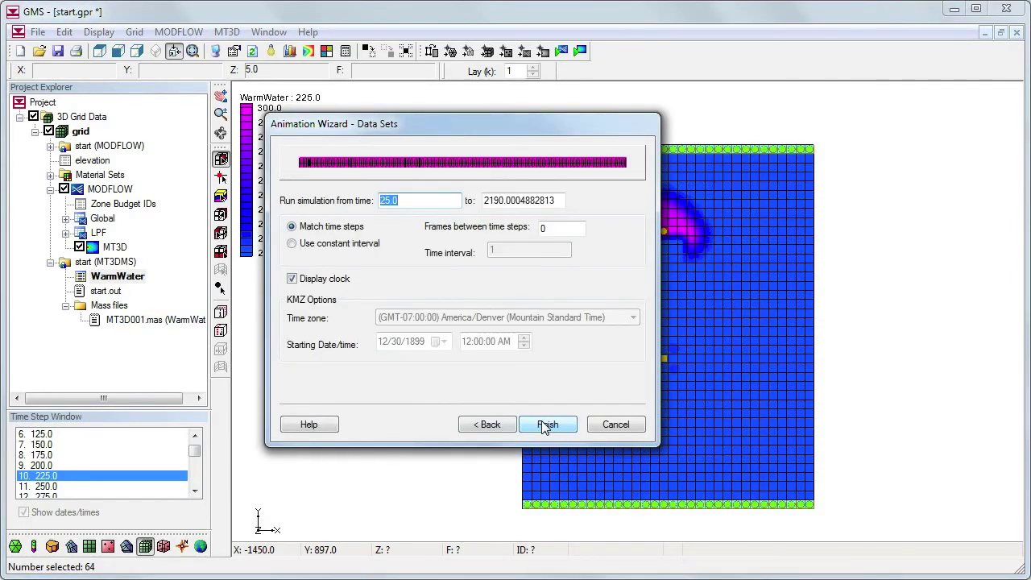
left_click(544, 428)
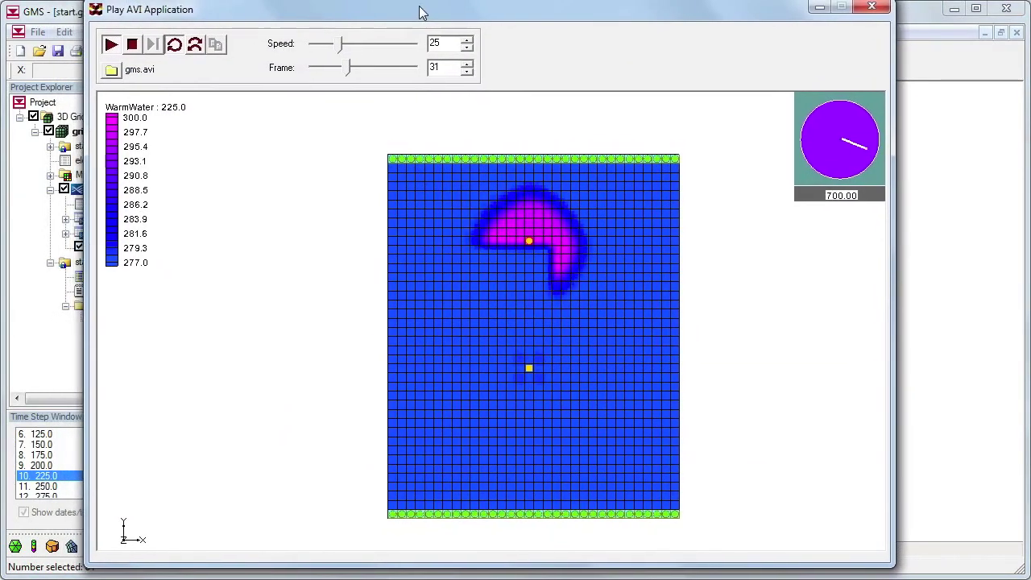
left_click_drag(427, 18, 435, 21)
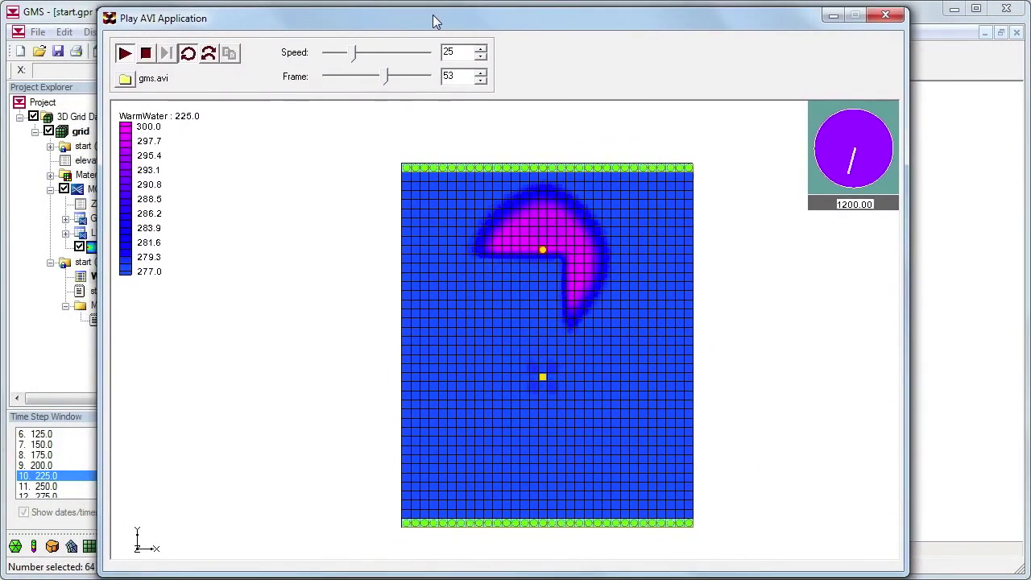